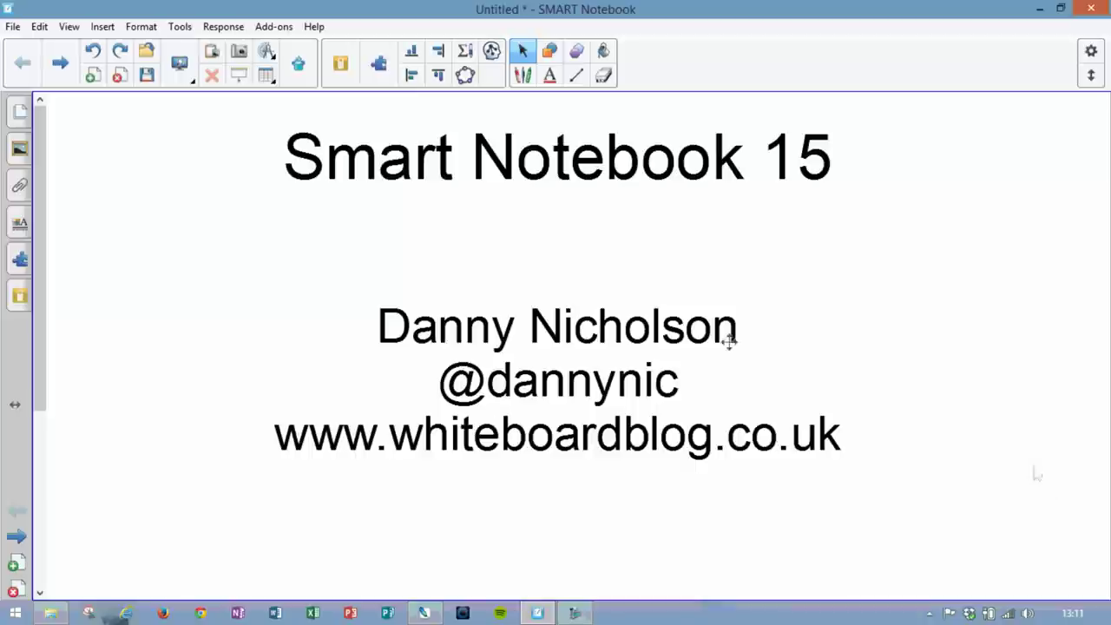
# - Divide the pink square on the next page into 4 equal sections
pyautogui.click(62, 71)
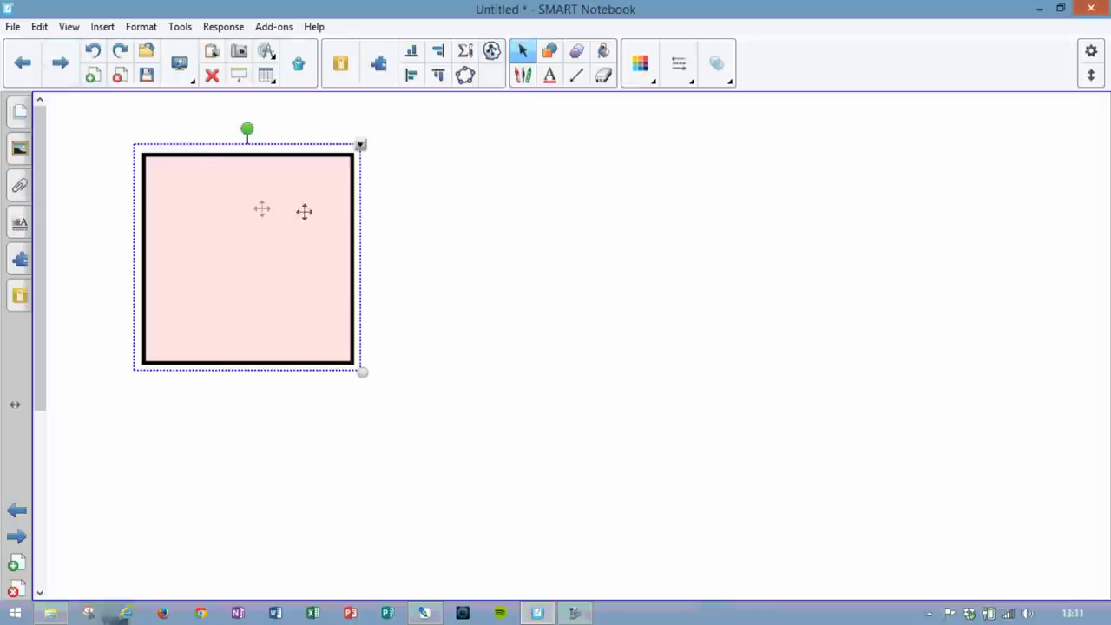
pyautogui.rightClick(292, 257)
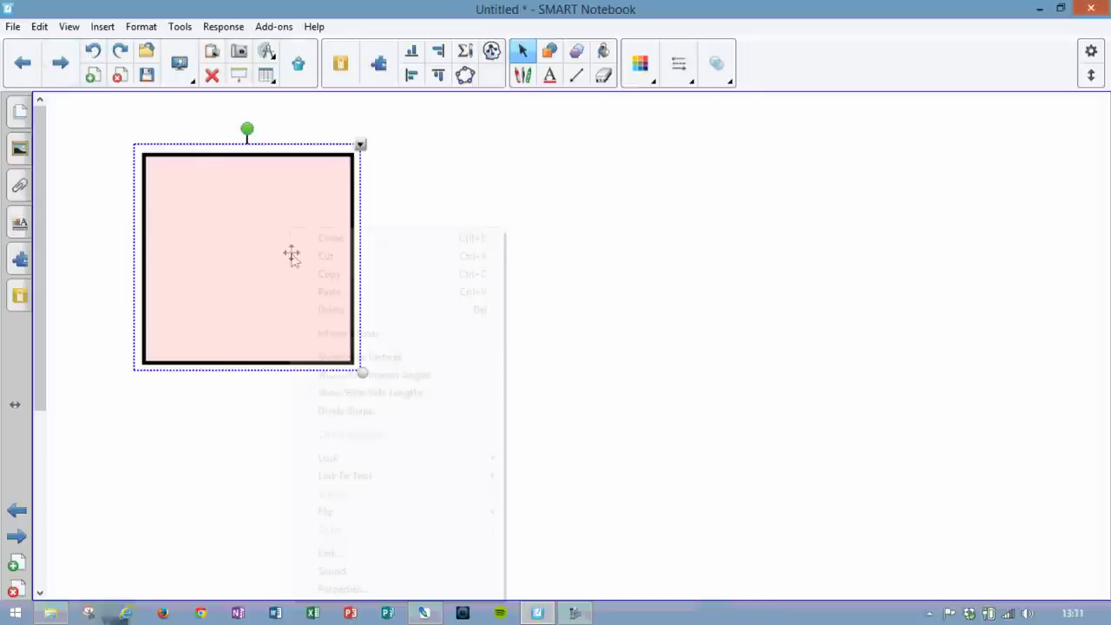
pyautogui.click(361, 146)
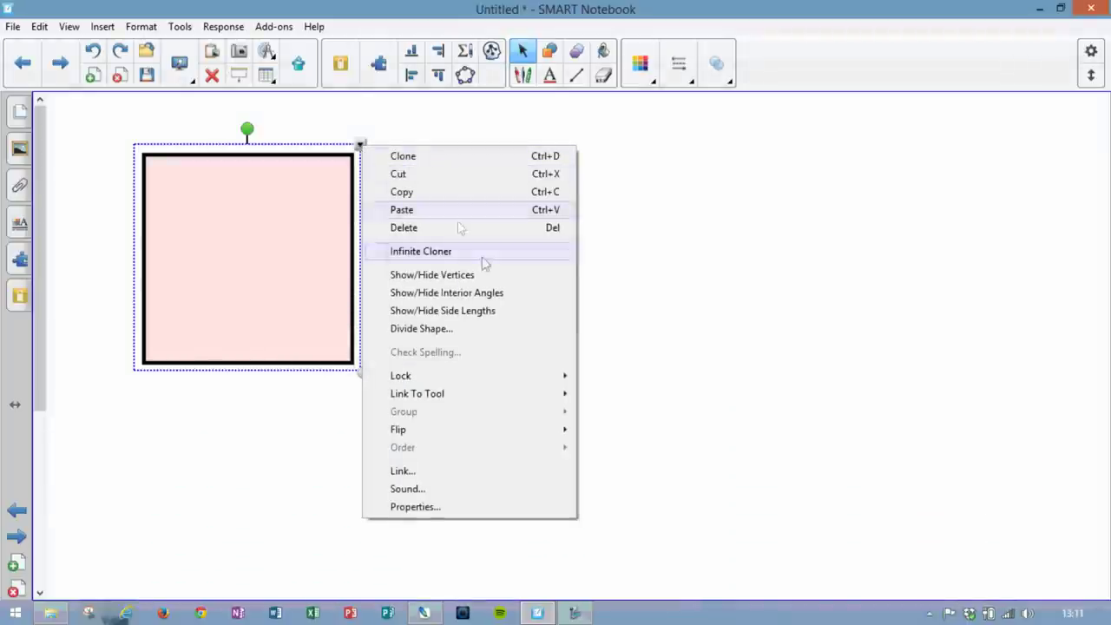
pyautogui.click(421, 329)
pyautogui.click(552, 304)
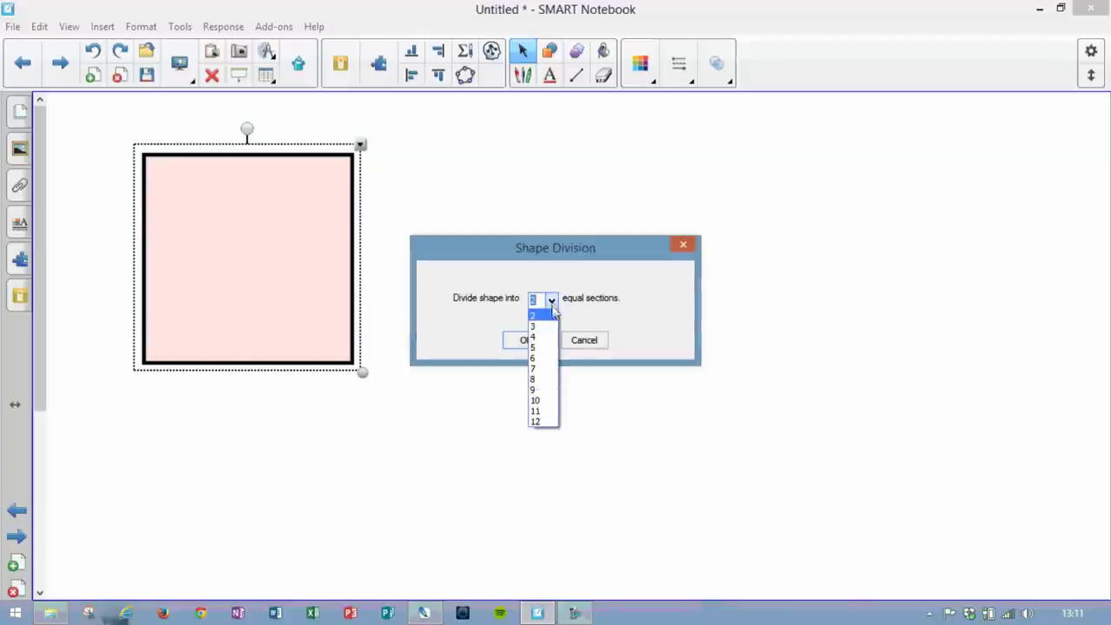
pyautogui.click(543, 335)
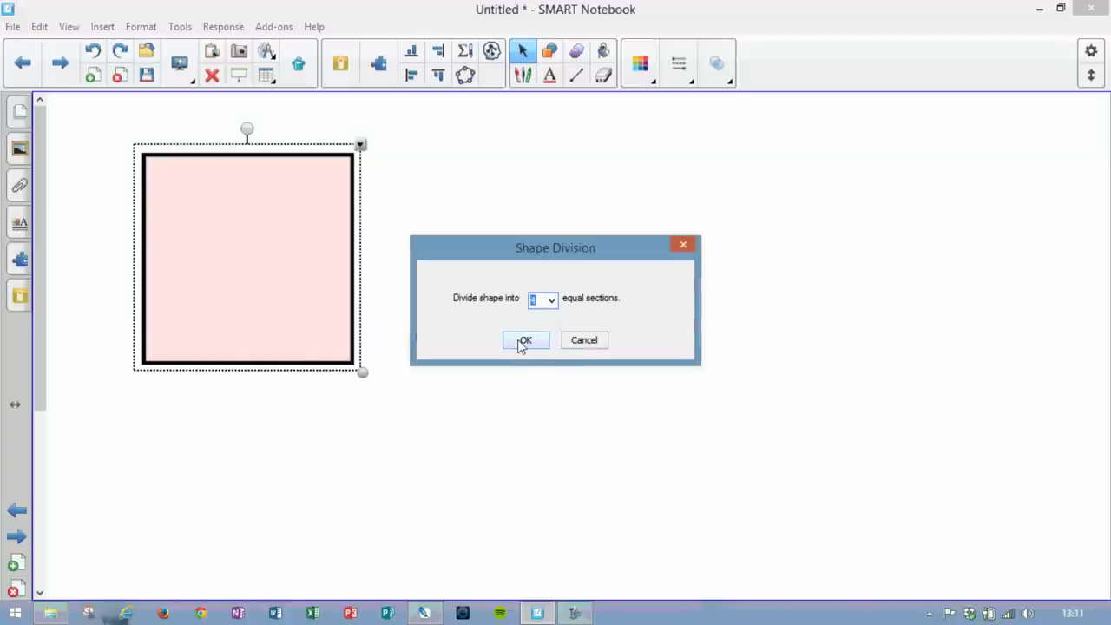
pyautogui.click(524, 341)
# - Separate the four quarter pieces and arrange them in two rows of two
pyautogui.moveTo(335, 174); pyautogui.dragTo(330, 138)
pyautogui.moveTo(318, 224); pyautogui.dragTo(281, 224)
pyautogui.moveTo(295, 285); pyautogui.dragTo(553, 166)
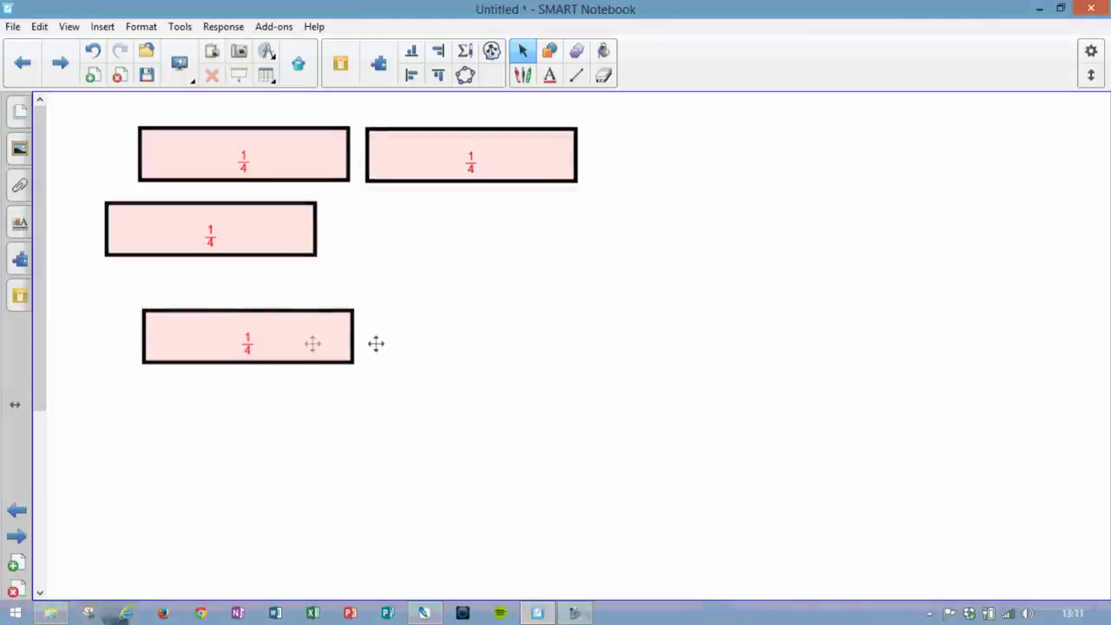
pyautogui.moveTo(316, 343); pyautogui.dragTo(504, 241)
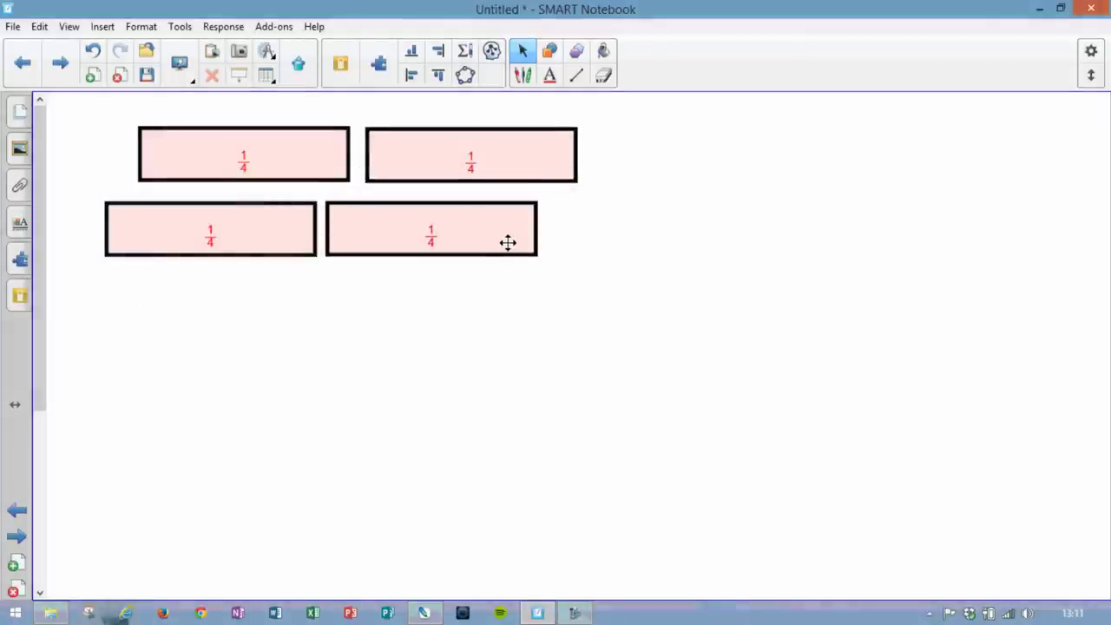
# - Draw a square with a black outline on a new page and fill it pale pink
pyautogui.click(92, 76)
pyautogui.click(550, 52)
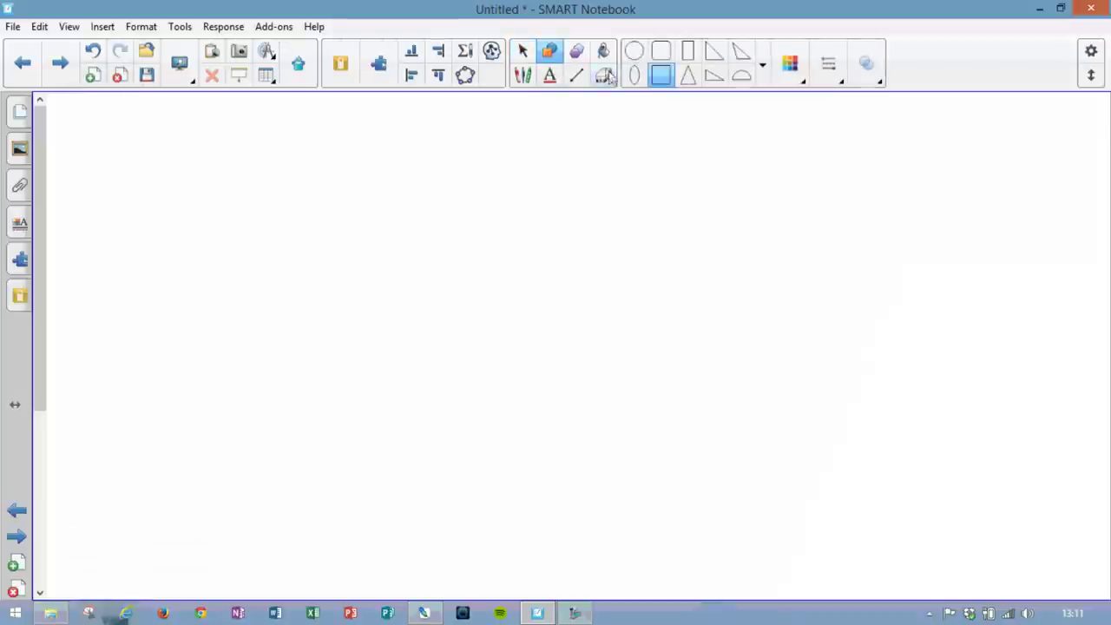
pyautogui.moveTo(309, 159); pyautogui.dragTo(538, 387)
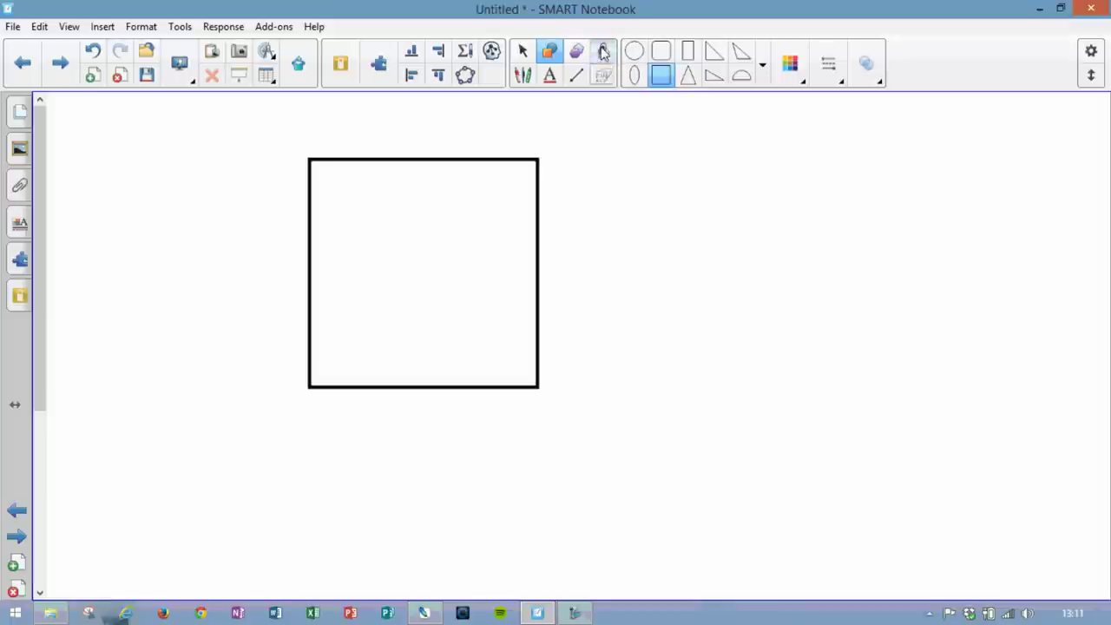
pyautogui.click(603, 52)
pyautogui.click(489, 193)
# - Show the square's vertices and pull its upper-right vertex outward and slightly down
pyautogui.click(522, 52)
pyautogui.rightClick(436, 219)
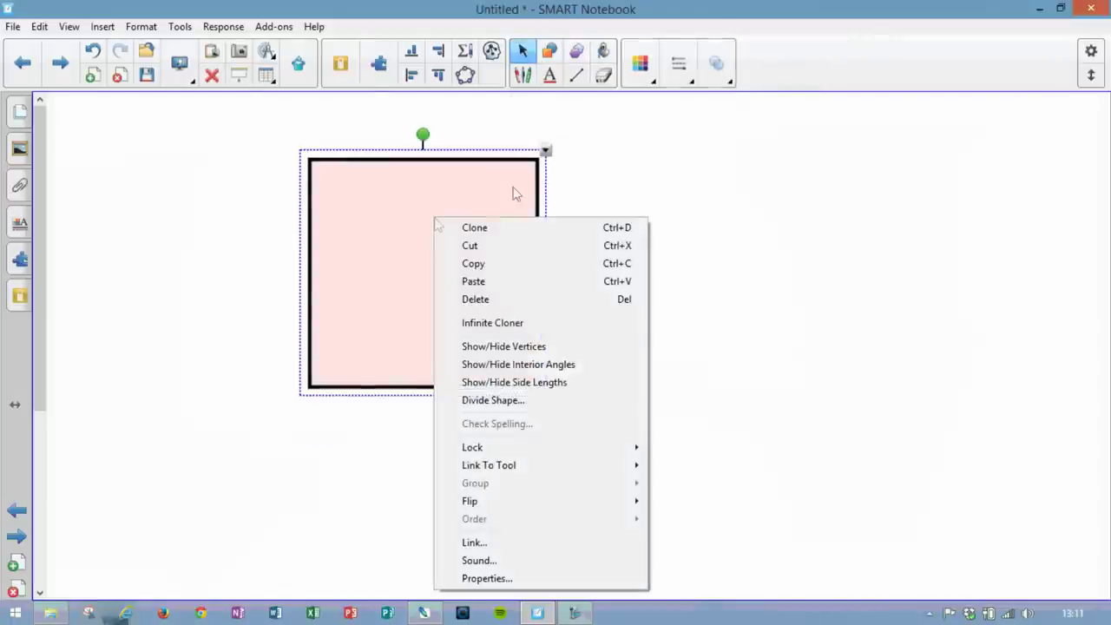
pyautogui.click(490, 346)
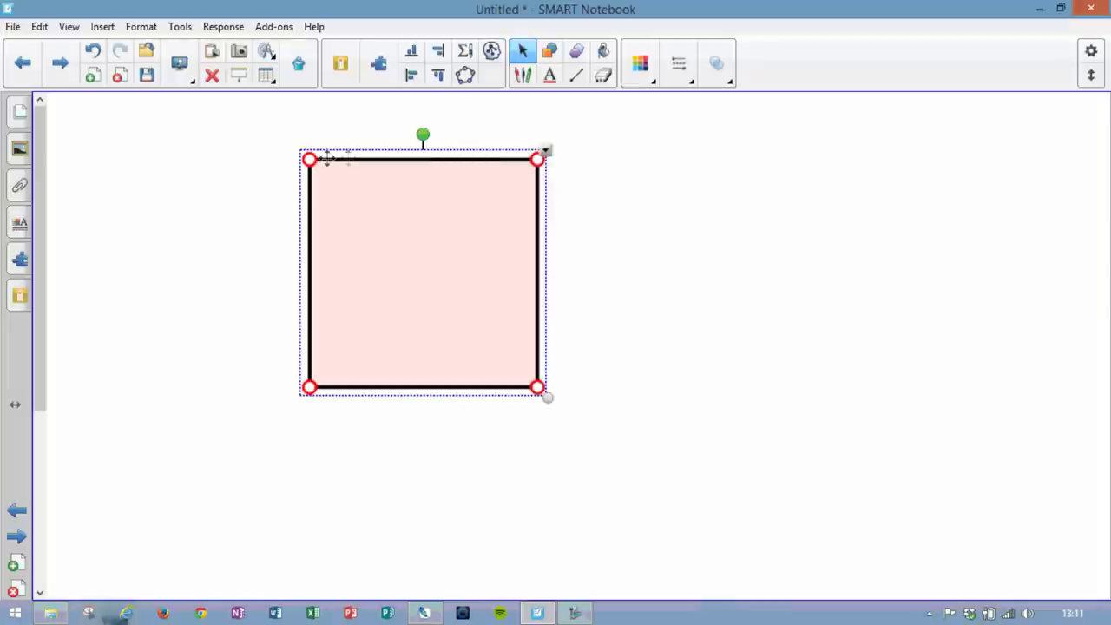
pyautogui.moveTo(539, 165); pyautogui.dragTo(603, 181)
# - Display the quadrilateral's interior angles and side lengths, and reshape it by moving its two left vertices
pyautogui.rightClick(496, 203)
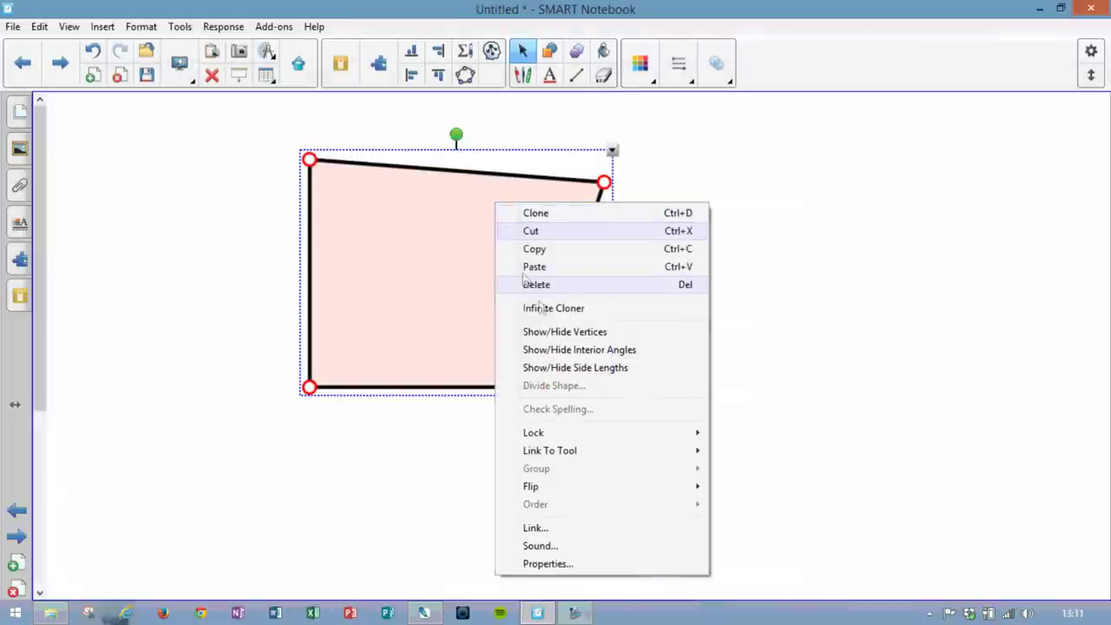
pyautogui.click(569, 350)
pyautogui.rightClick(484, 231)
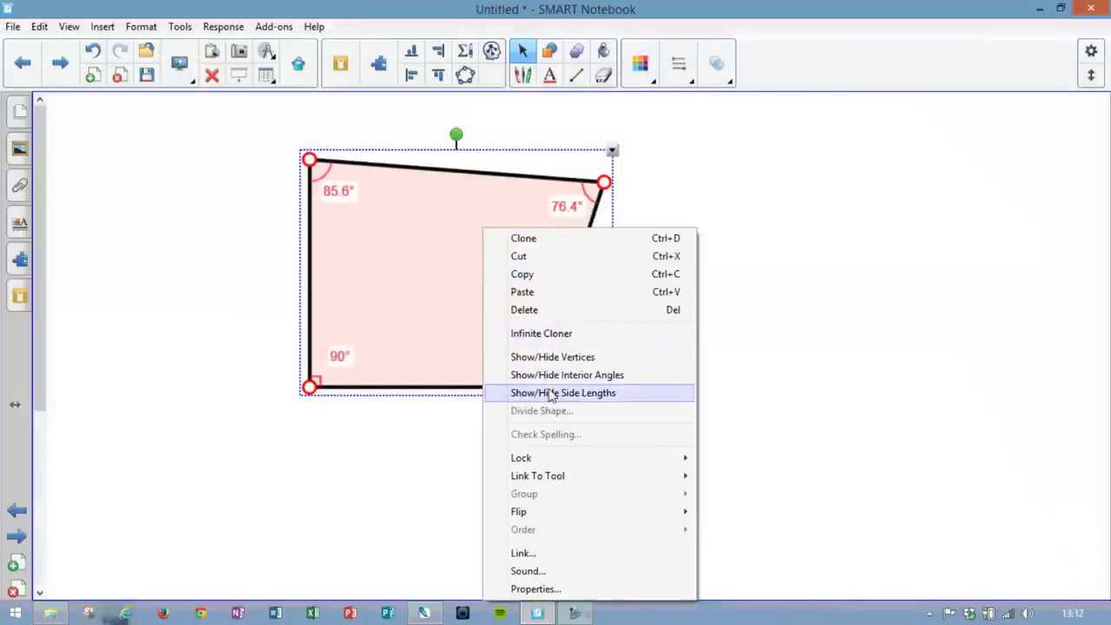
pyautogui.click(539, 392)
pyautogui.moveTo(308, 158); pyautogui.dragTo(293, 192)
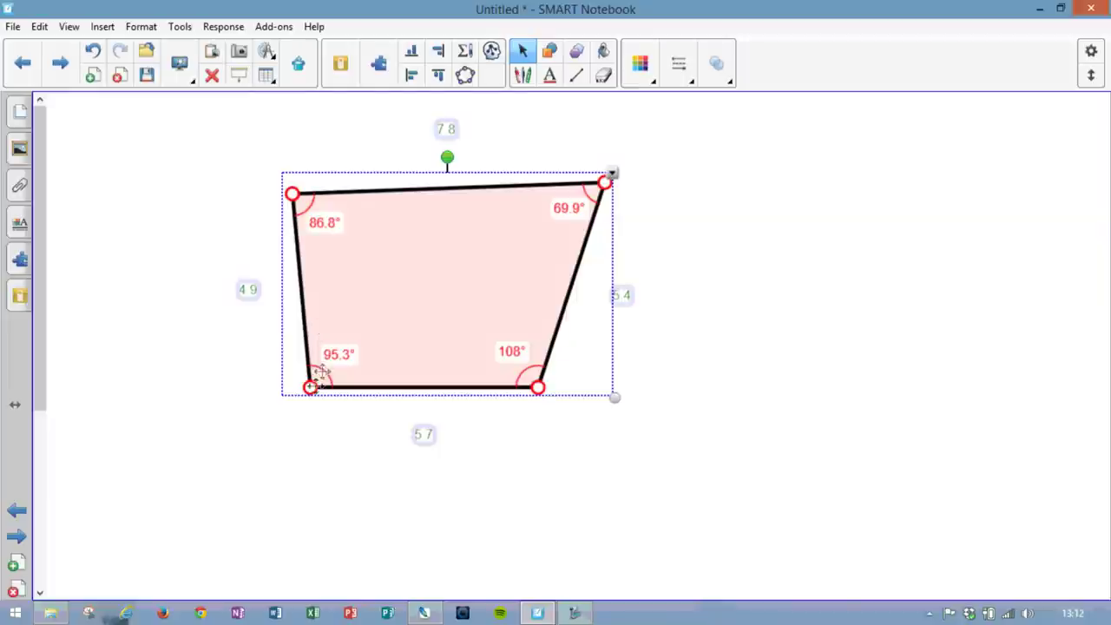
pyautogui.moveTo(311, 386); pyautogui.dragTo(321, 348)
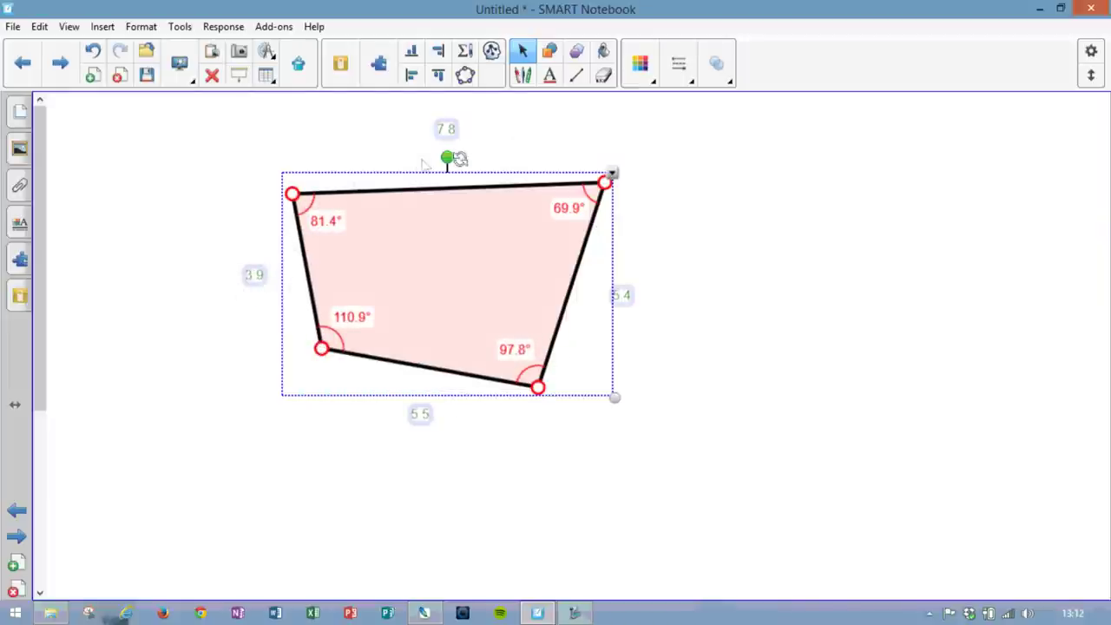
# - Draw a closed six-sided irregular polygon on a new page, using the style with yellow fill and red outline
pyautogui.click(93, 77)
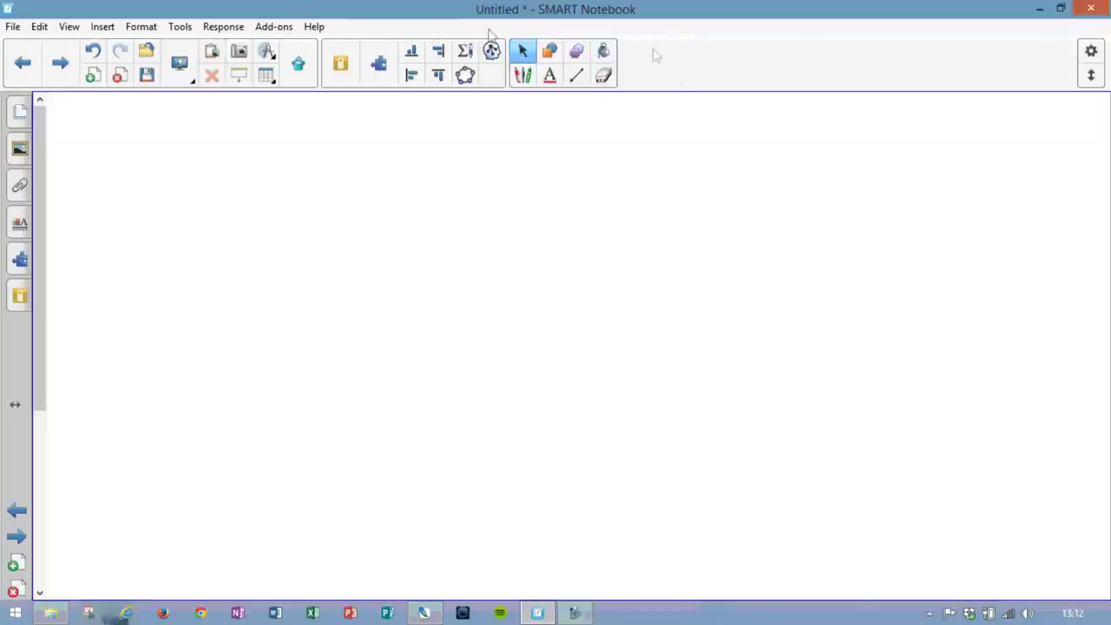
pyautogui.click(179, 26)
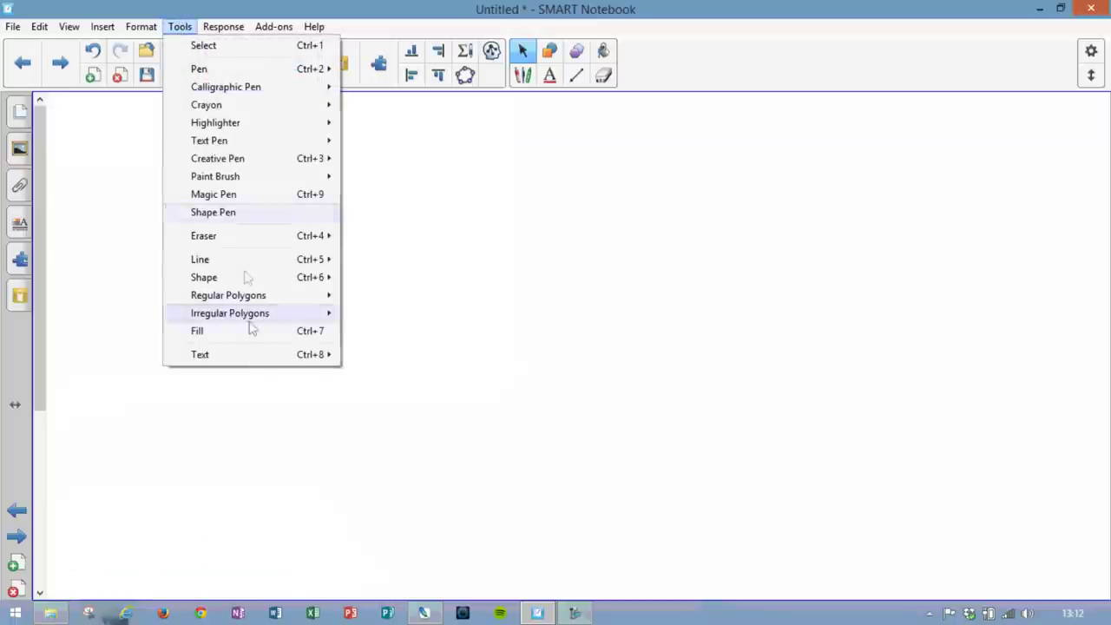
pyautogui.moveTo(260, 301)
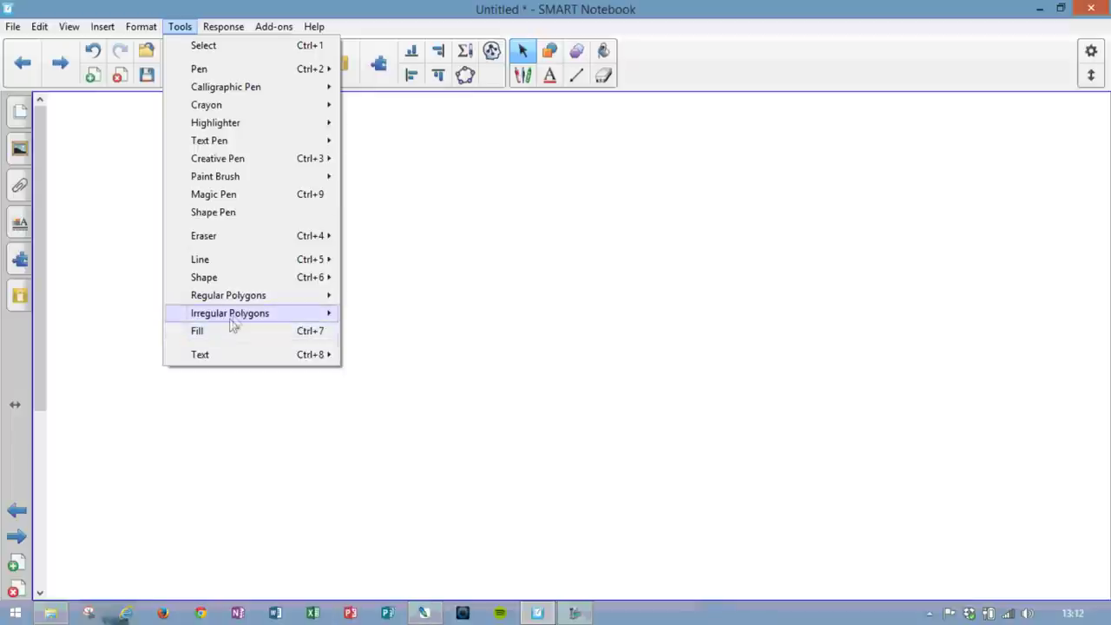
pyautogui.moveTo(223, 318)
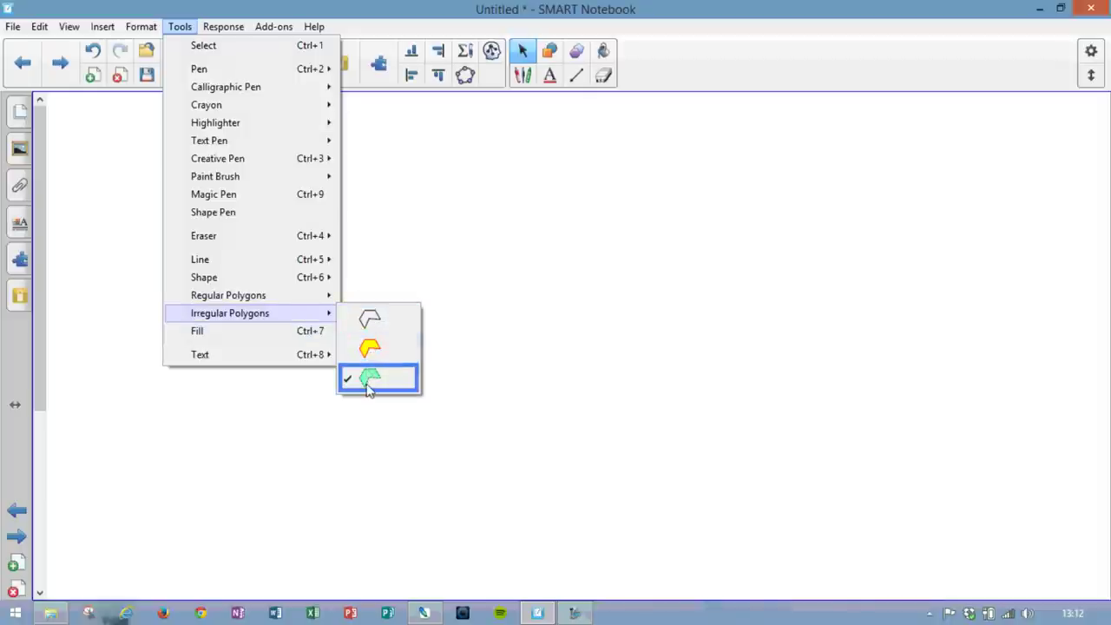
pyautogui.click(370, 351)
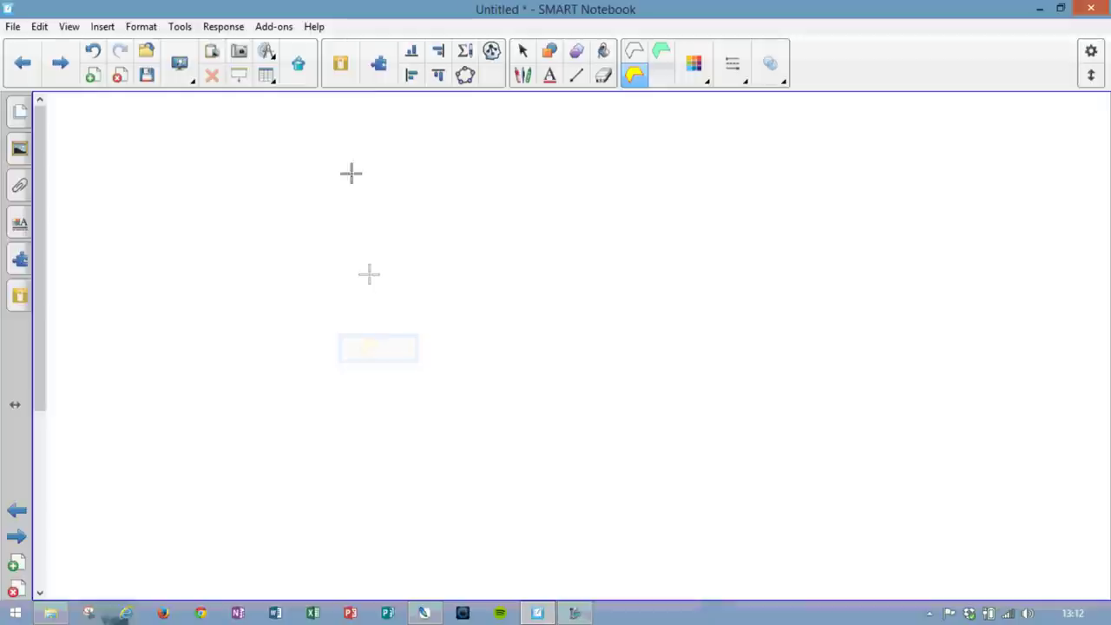
pyautogui.click(323, 161)
pyautogui.click(255, 247)
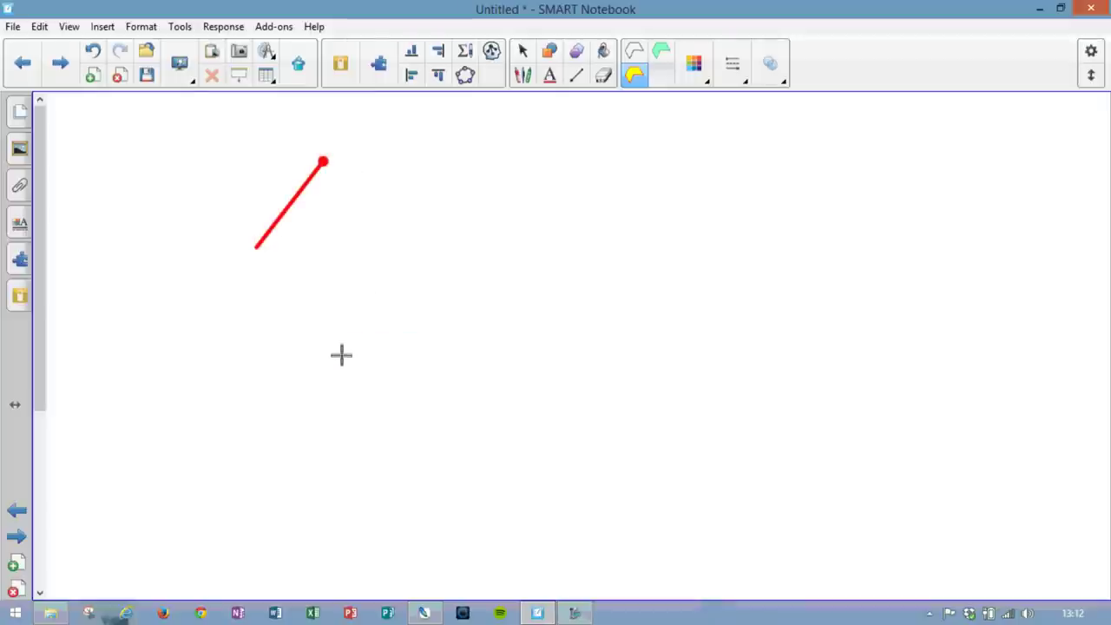
pyautogui.click(343, 356)
pyautogui.click(531, 357)
pyautogui.click(558, 266)
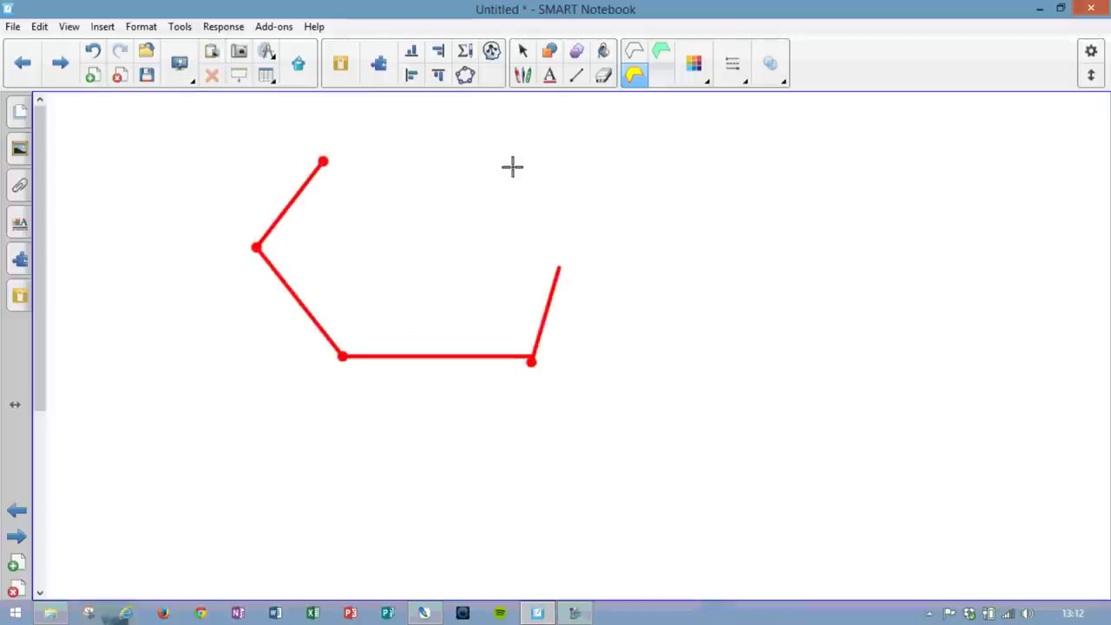
pyautogui.click(513, 166)
pyautogui.click(323, 162)
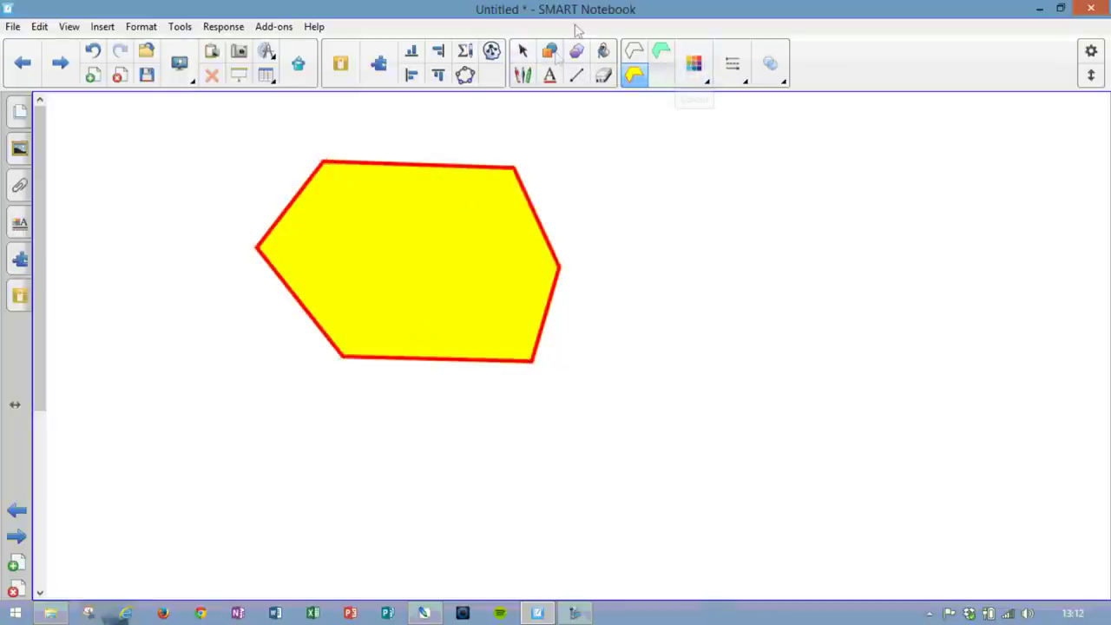
# - Recolour the six-sided polygon with a light aqua-green fill and an olive outline
pyautogui.click(522, 52)
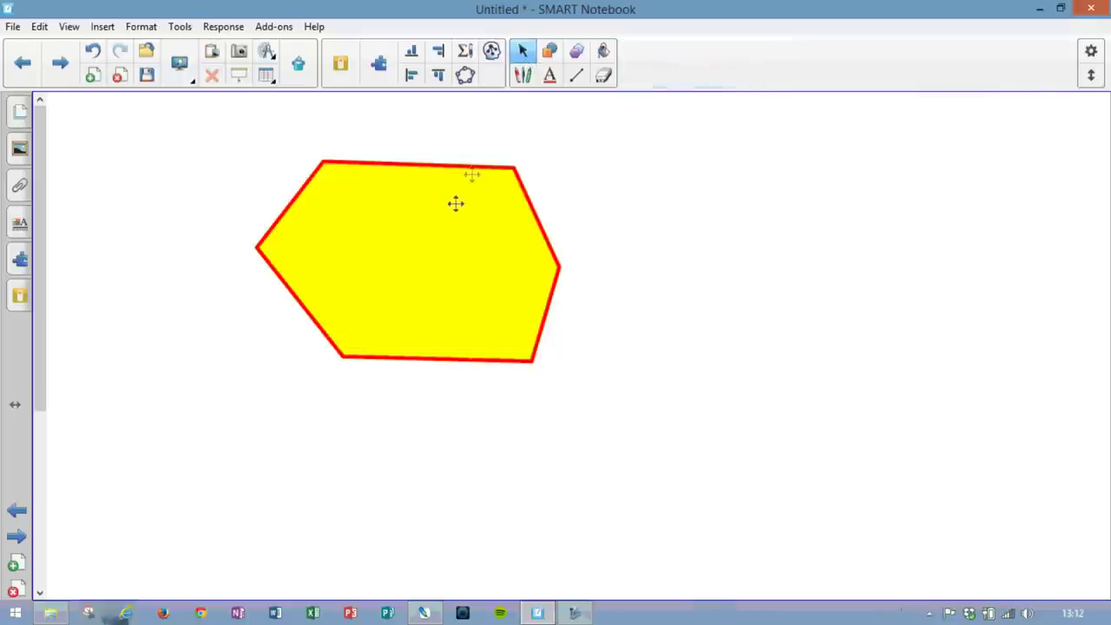
pyautogui.click(454, 201)
pyautogui.click(640, 62)
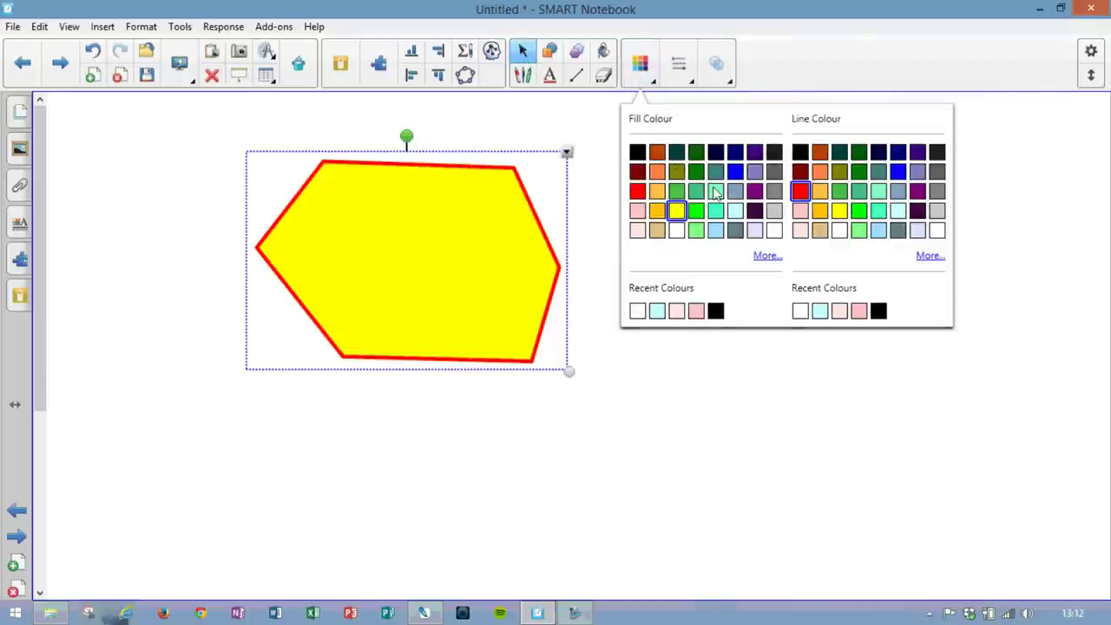
pyautogui.click(715, 191)
pyautogui.click(840, 171)
pyautogui.click(427, 173)
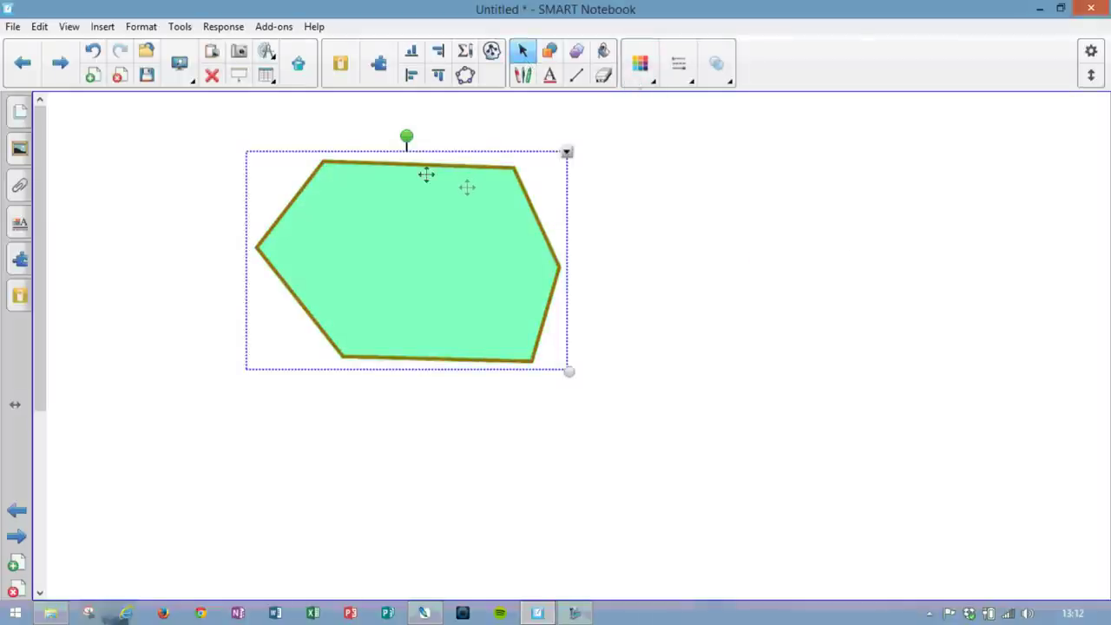
# - Show the green polygon's vertices and move the whole shape further down the page
pyautogui.rightClick(425, 211)
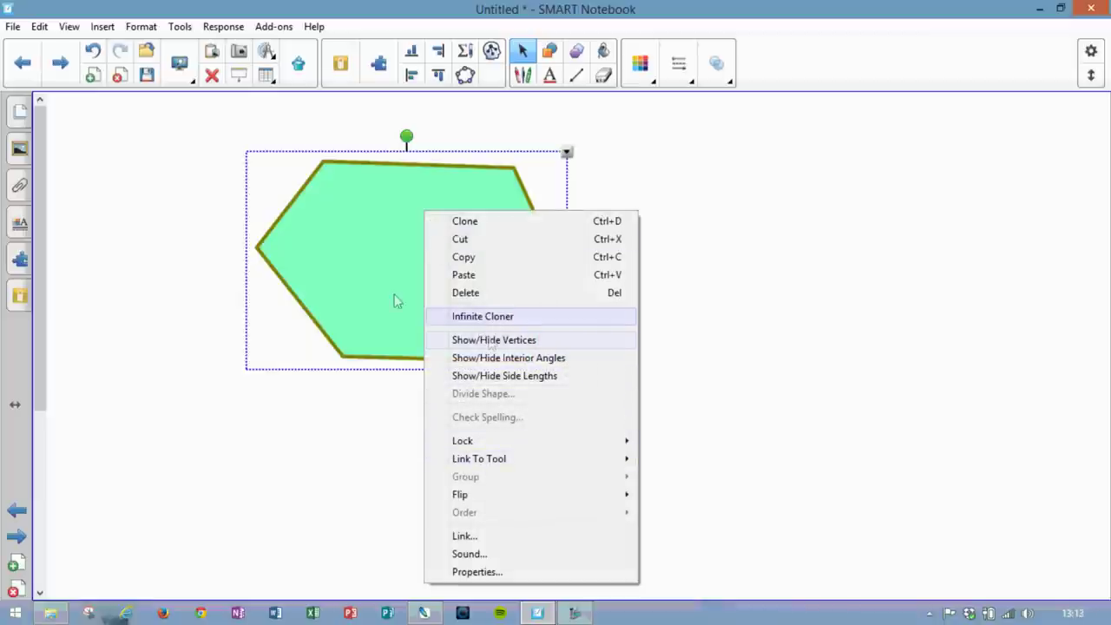
pyautogui.click(494, 341)
pyautogui.moveTo(494, 340); pyautogui.dragTo(529, 460)
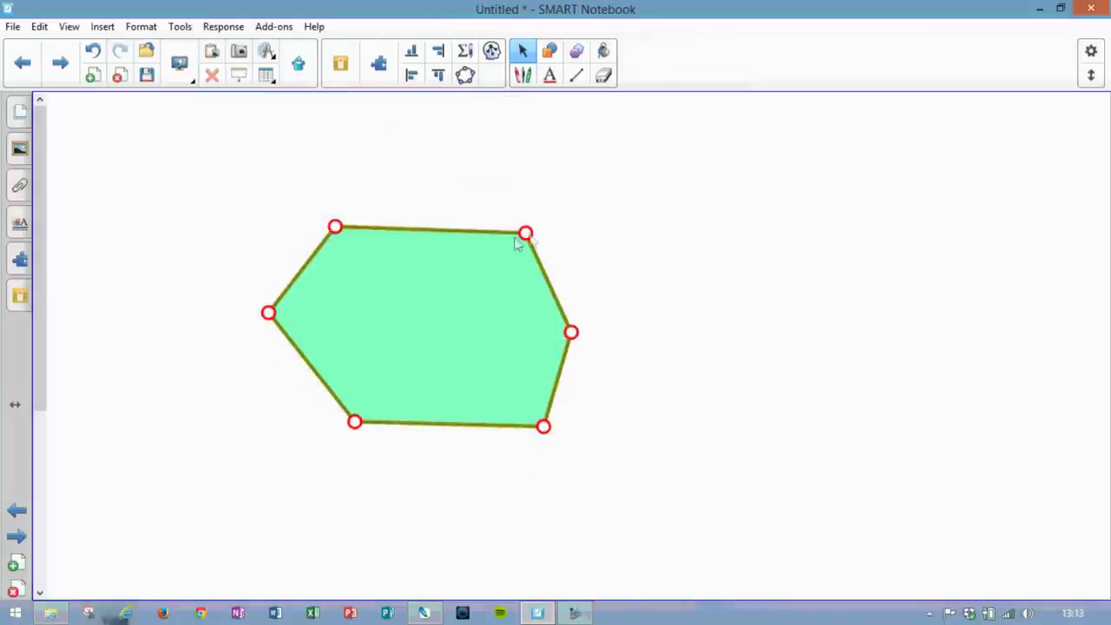
# - Stretch the polygon by its two upper vertices and its rightmost vertex, and move the shape towards the page's upper-left area
pyautogui.moveTo(527, 232); pyautogui.dragTo(540, 211)
pyautogui.moveTo(570, 333); pyautogui.dragTo(590, 297)
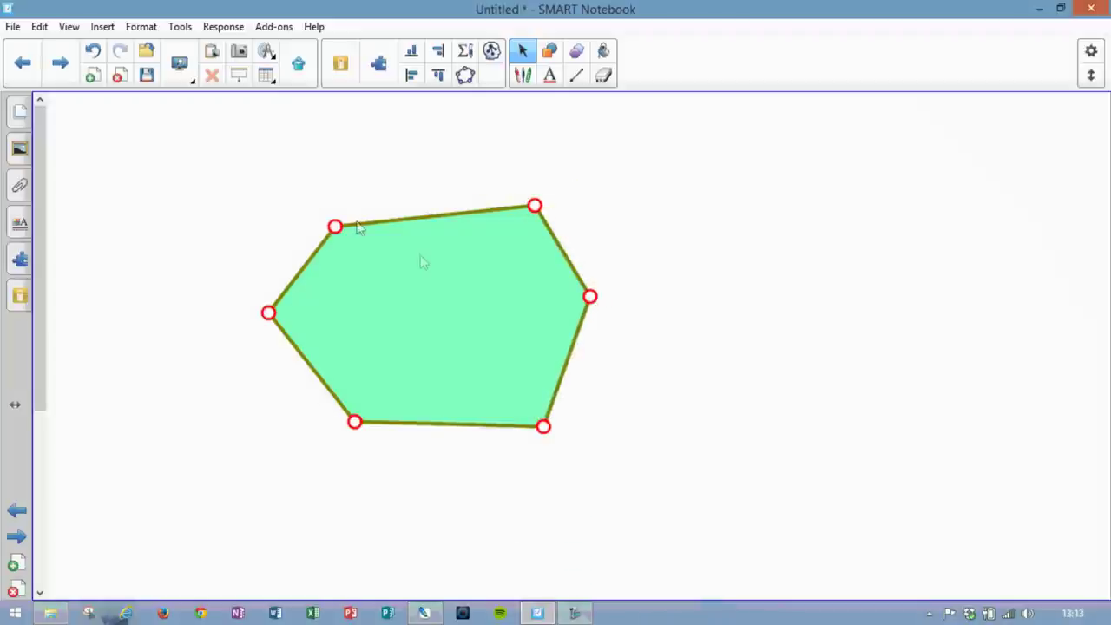
pyautogui.moveTo(335, 227); pyautogui.dragTo(329, 202)
pyautogui.moveTo(497, 295); pyautogui.dragTo(373, 231)
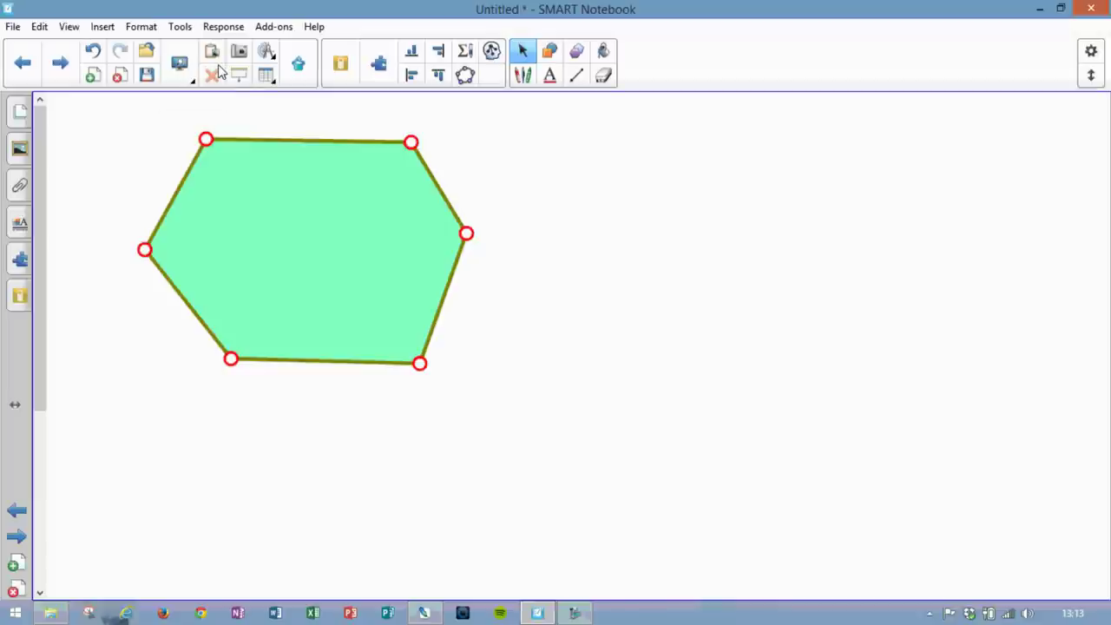
# - Start a Super Sort activity on a new page with the Lesson Activity Builder, using the Sort in Space design with the Moon theme
pyautogui.click(91, 75)
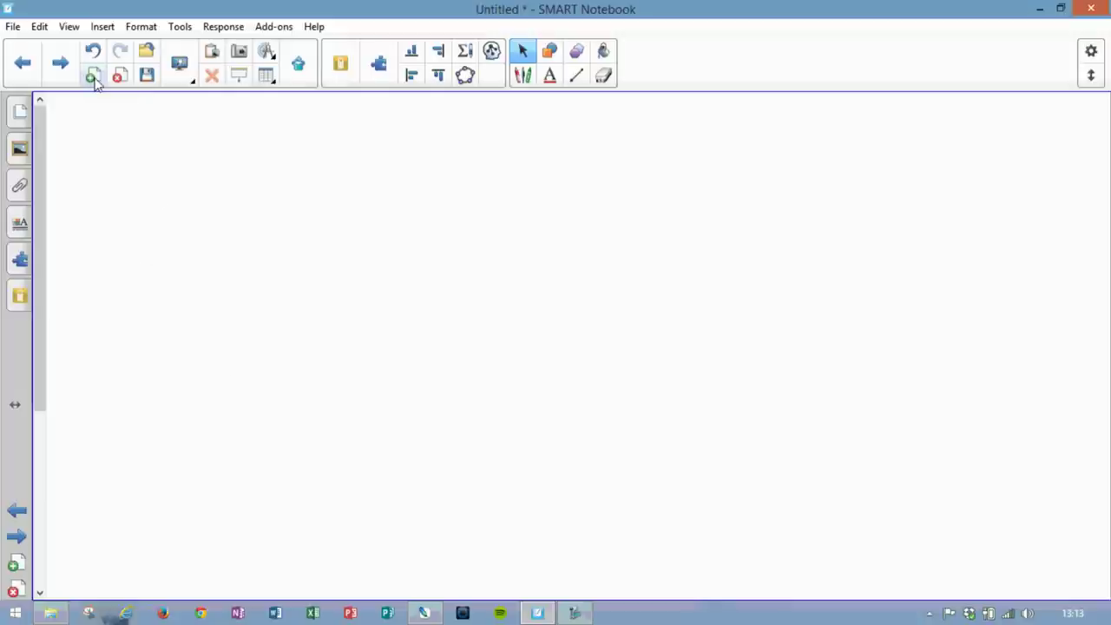
pyautogui.click(299, 64)
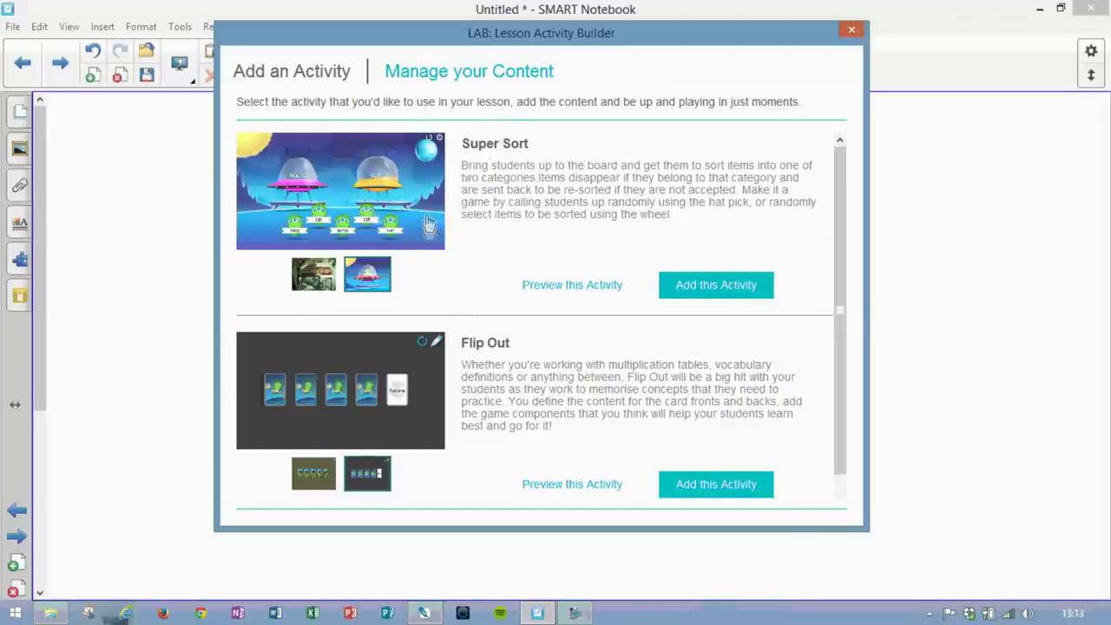
pyautogui.click(708, 292)
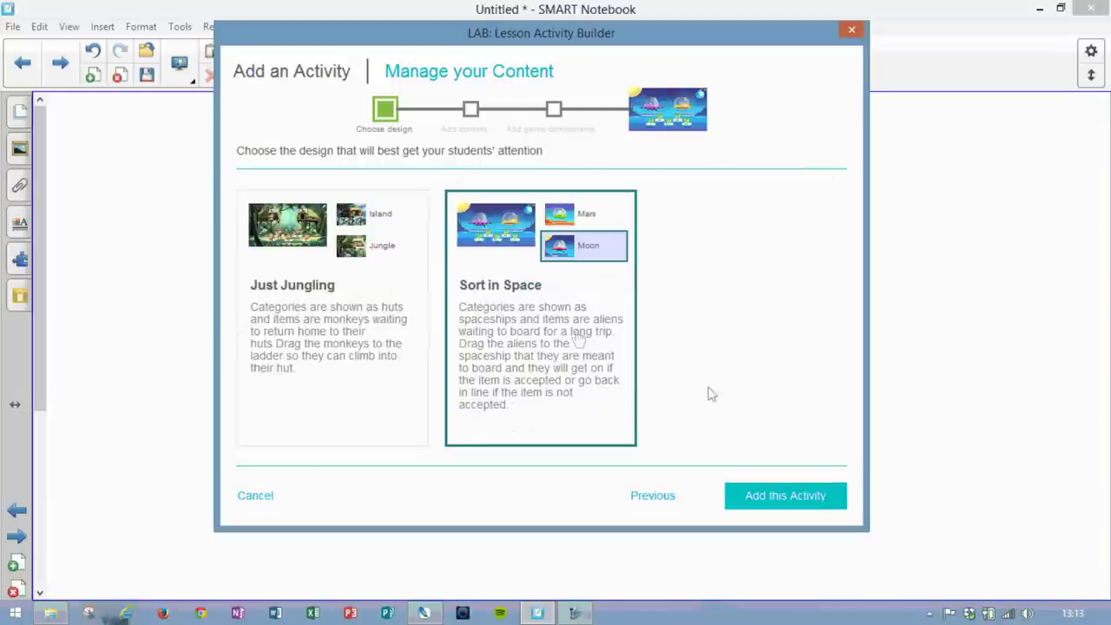
pyautogui.click(792, 510)
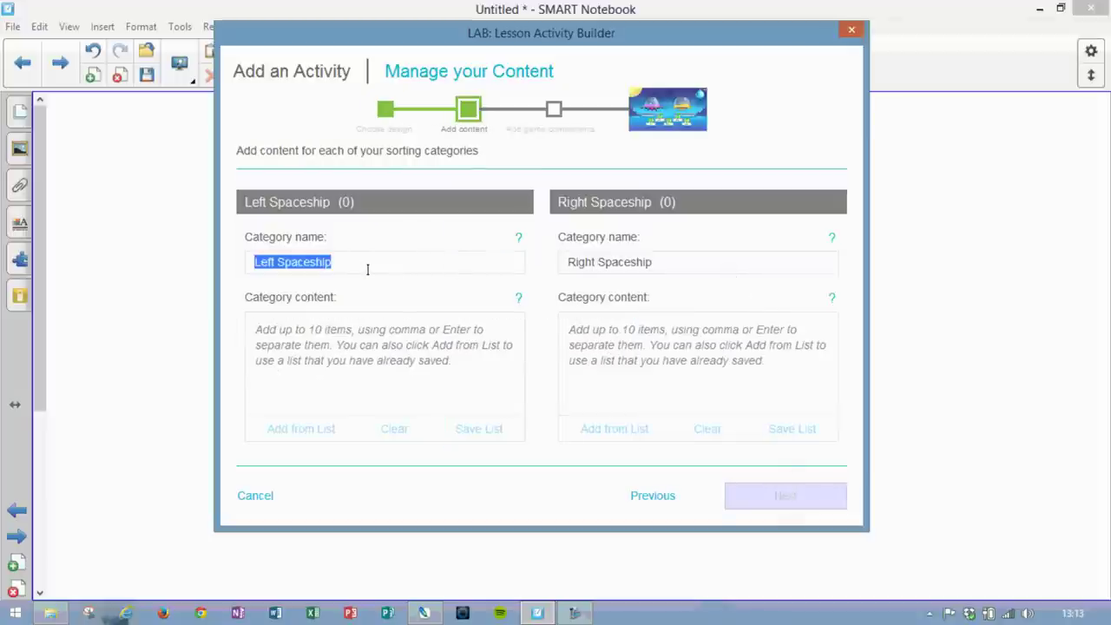
# - Name the two sorting categories Animals for the left spaceship and Plants for the right spaceship
pyautogui.write('Ani')
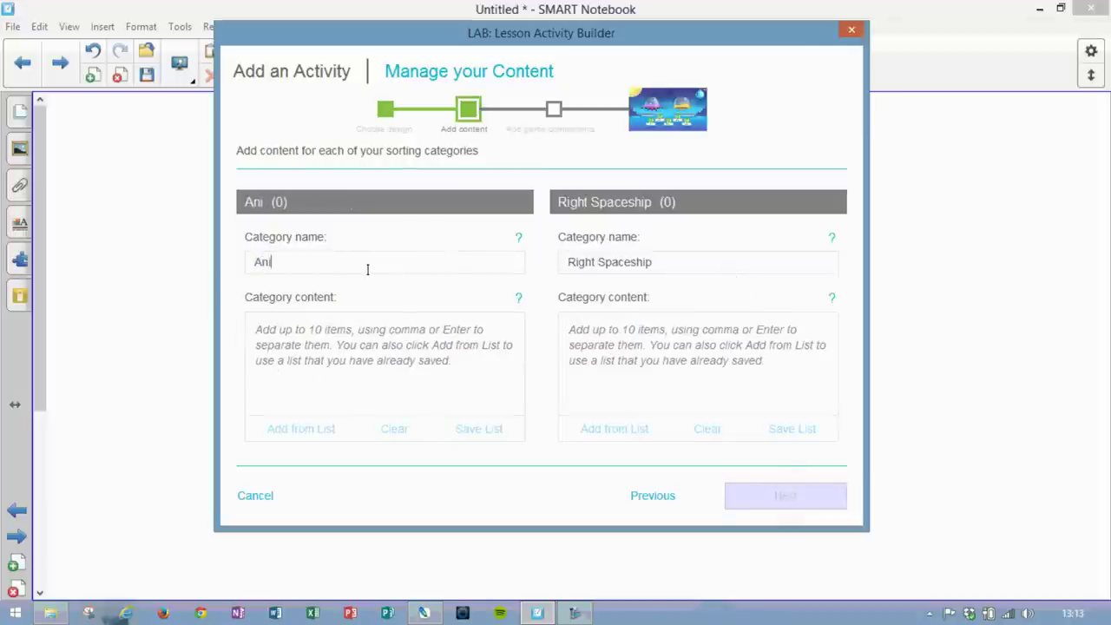
pyautogui.write('mals')
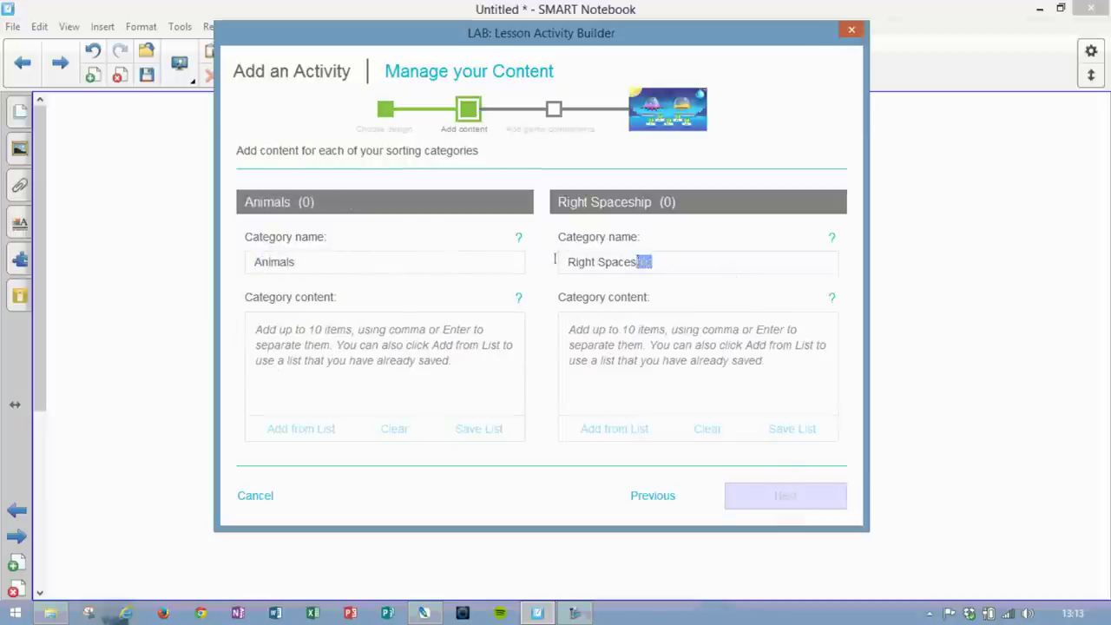
pyautogui.moveTo(554, 258); pyautogui.dragTo(544, 257)
pyautogui.write('Plan')
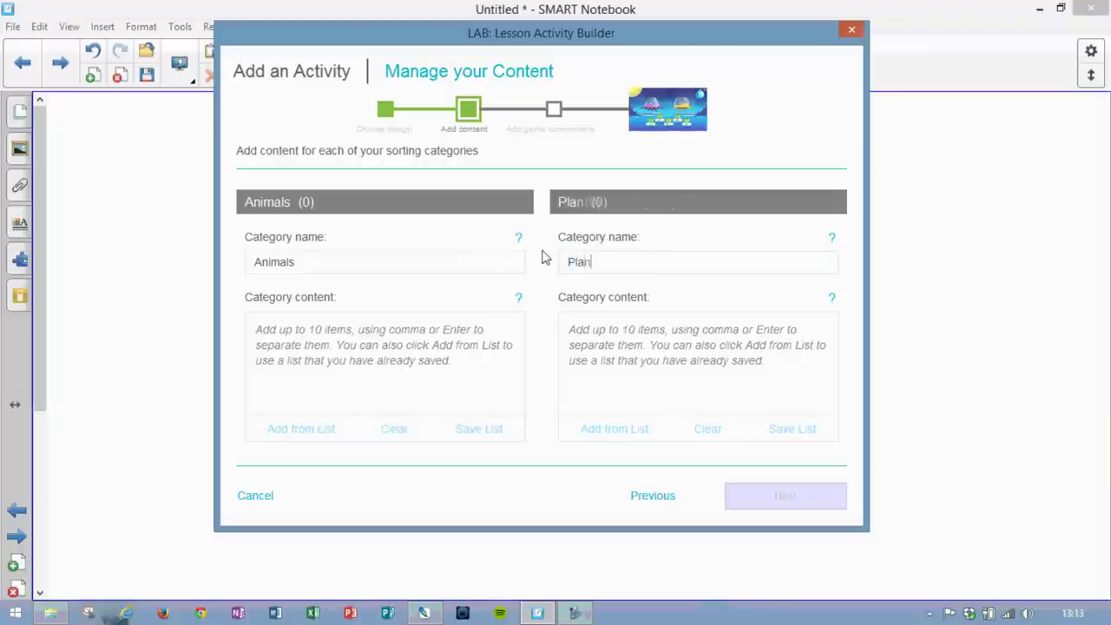
pyautogui.write('ts')
# - Add the items cat, dog and hamster to the Animals category
pyautogui.click(448, 362)
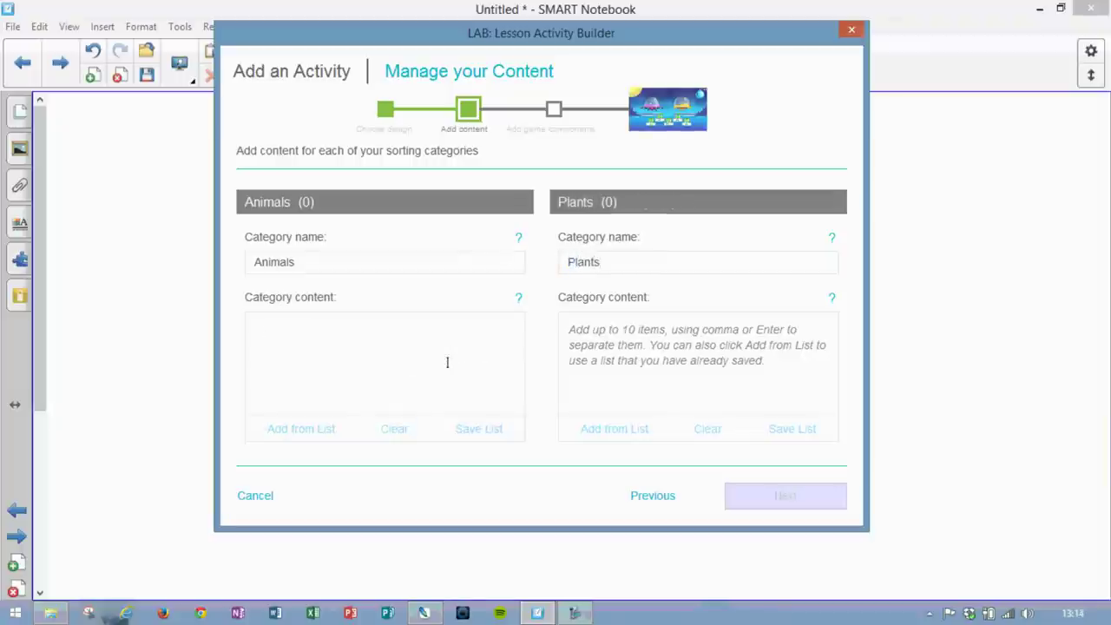
pyautogui.write('cat')
pyautogui.press('Return')
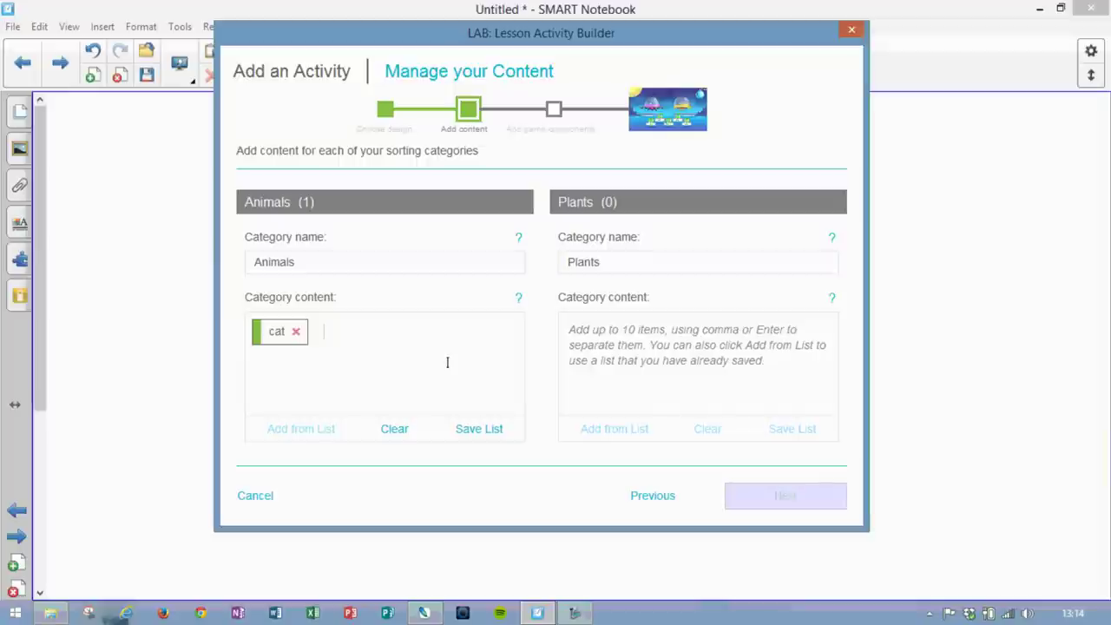
pyautogui.press('Return')
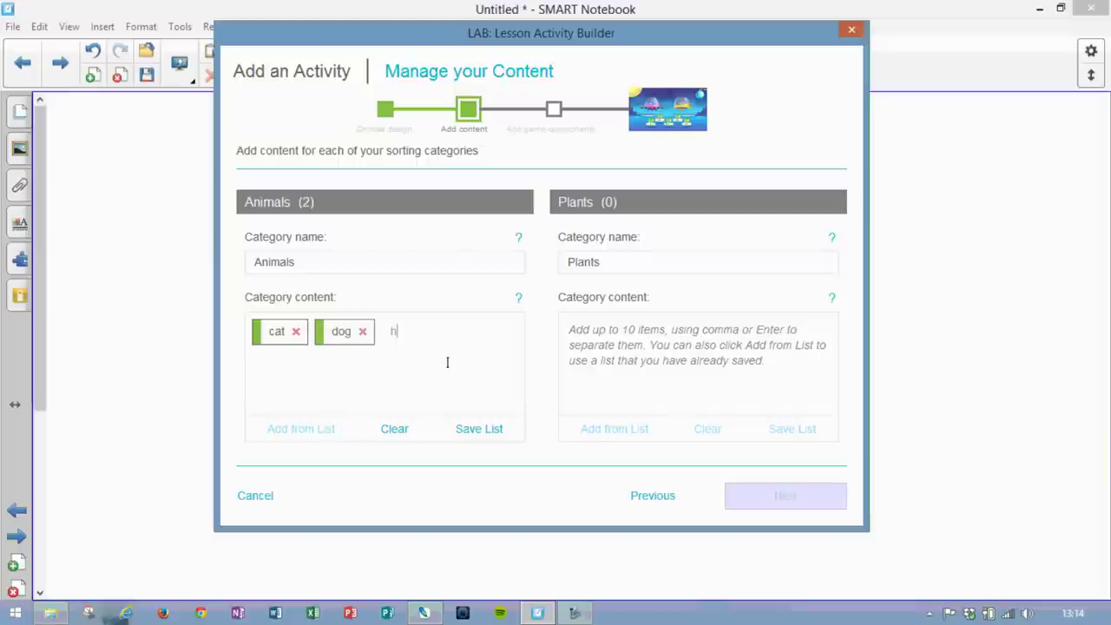
pyautogui.write('hamster')
pyautogui.press('Return')
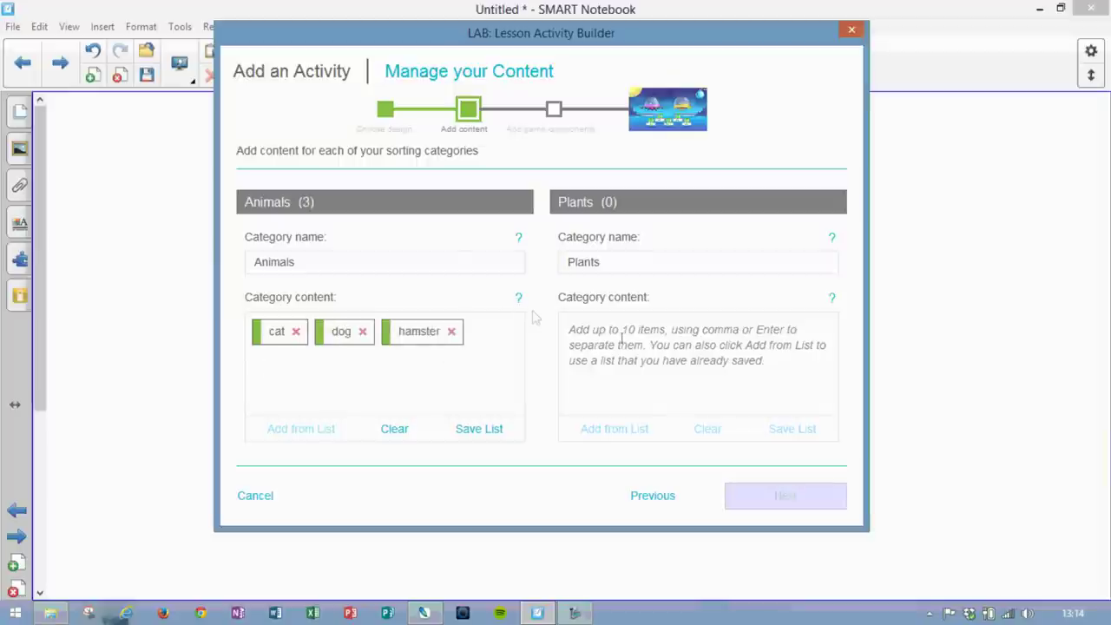
# - Add daisy, daffodil and holly to the Plants category, and finish the activity without any game components
pyautogui.click(623, 337)
pyautogui.write('dais')
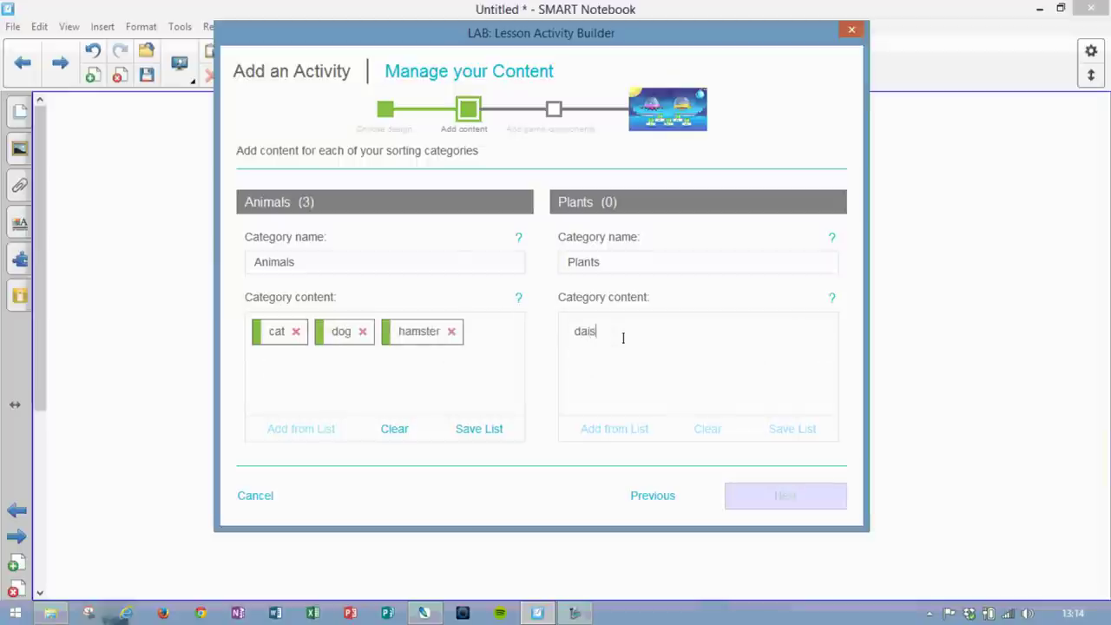
pyautogui.write('y')
pyautogui.press('Return')
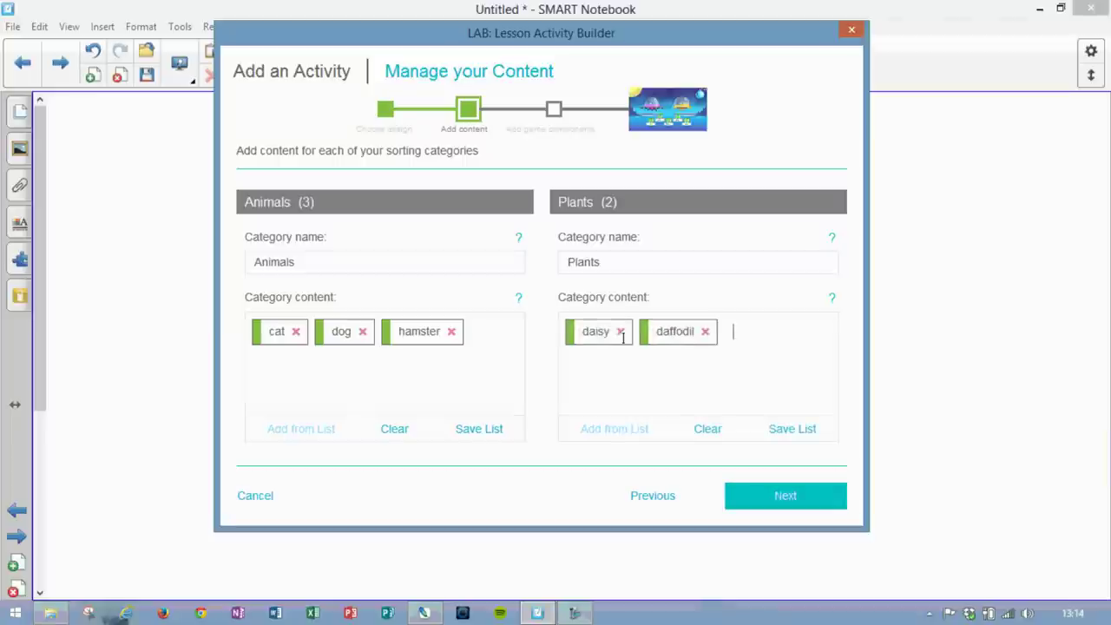
pyautogui.write('ll')
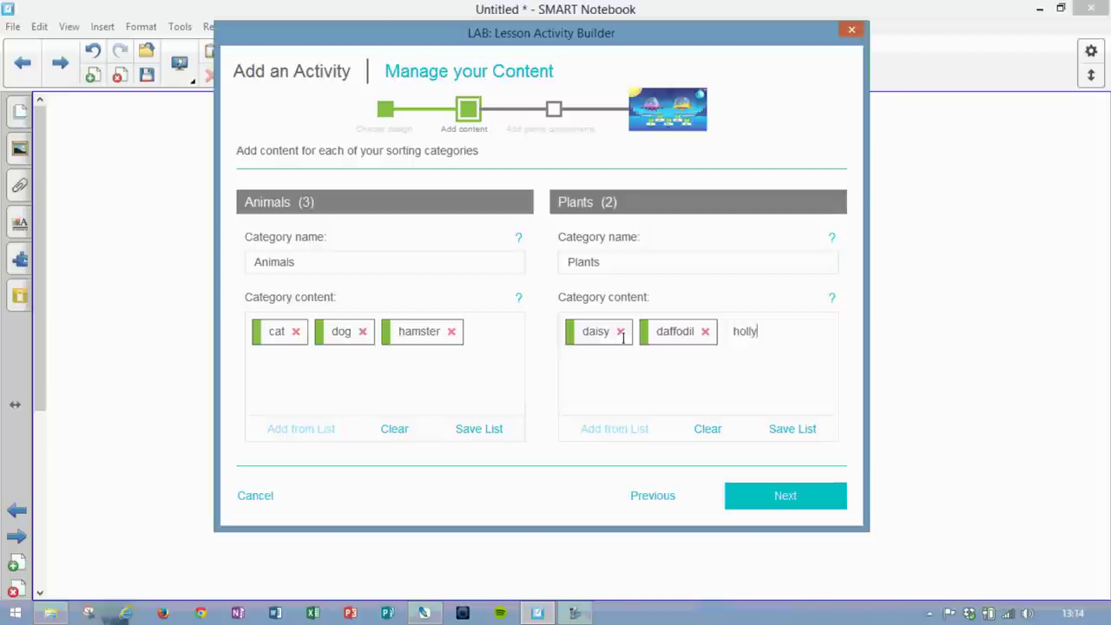
pyautogui.write('y')
pyautogui.press('Return')
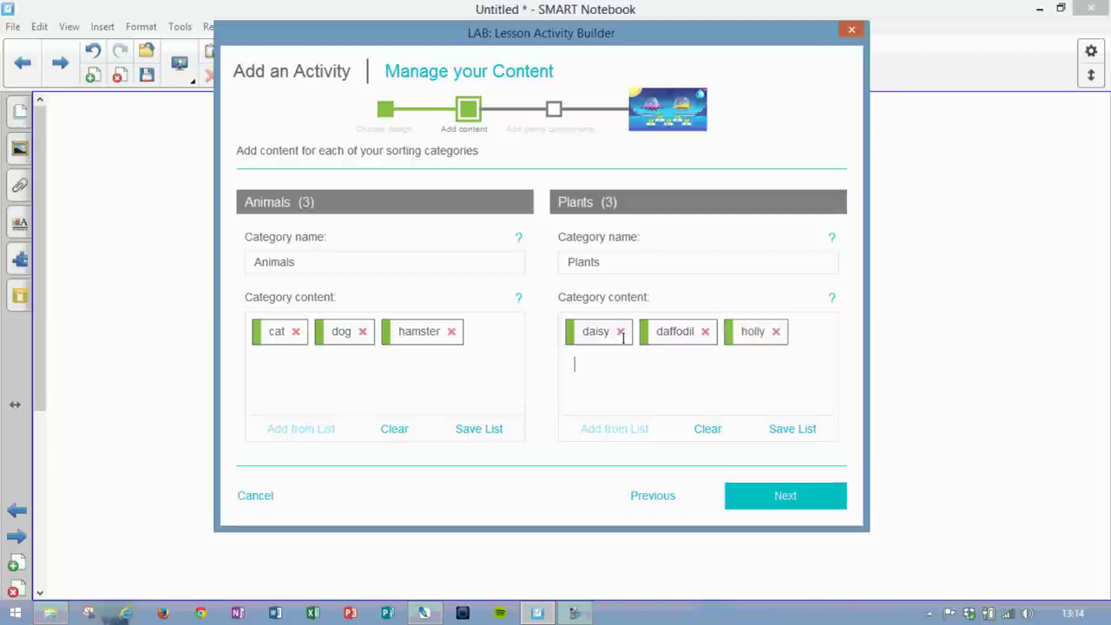
pyautogui.click(792, 499)
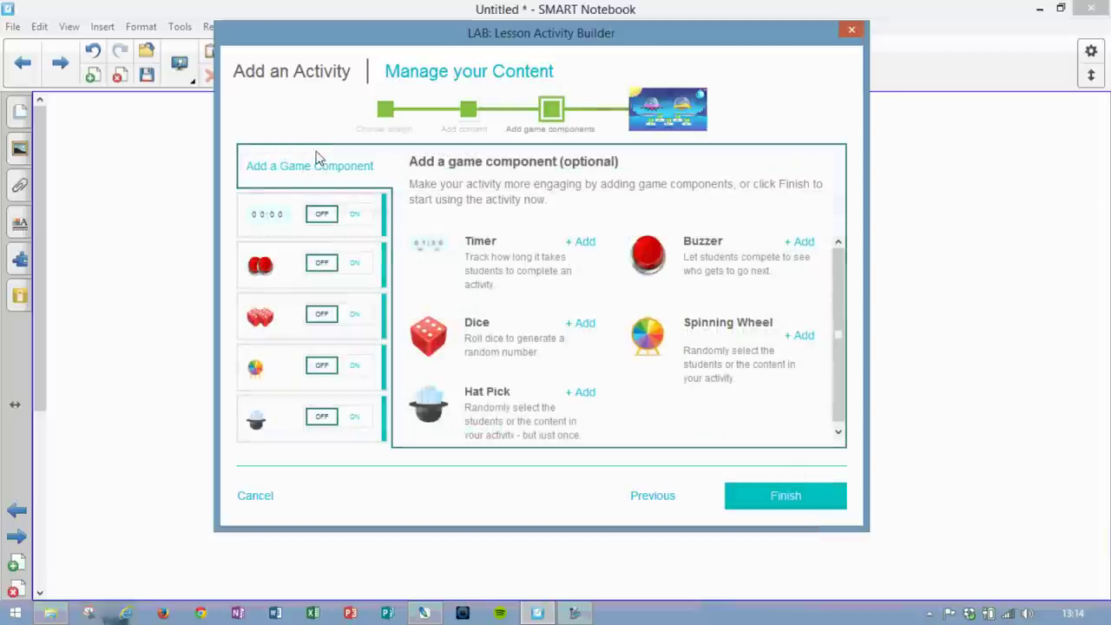
pyautogui.click(787, 495)
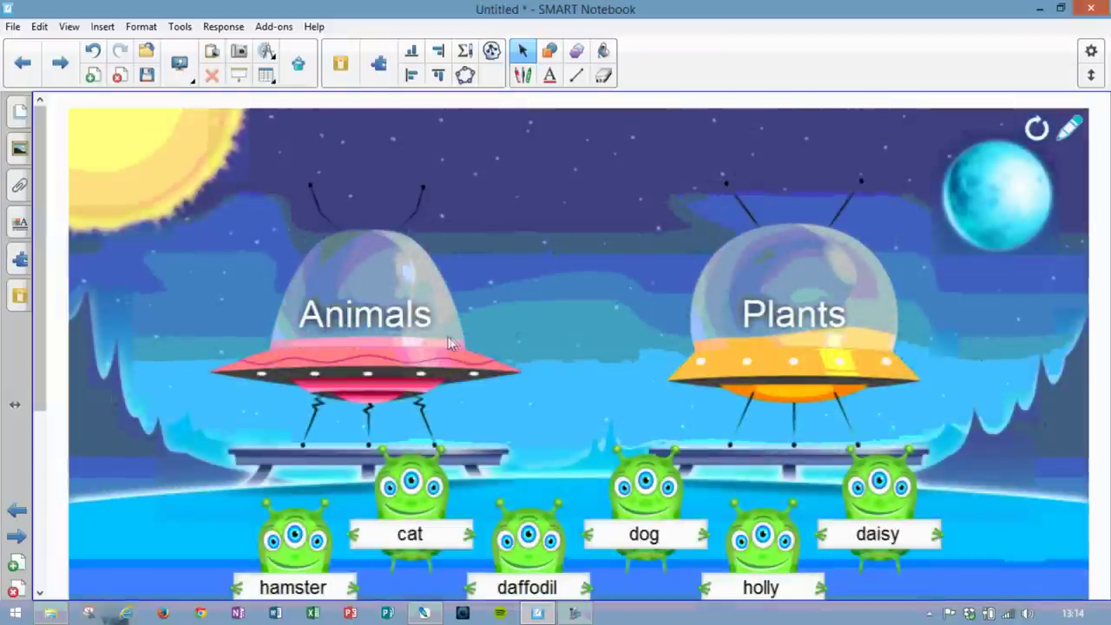
# - Test the activity by placing cat in the Plants spaceship, then sorting dog, cat and hamster into the Animals spaceship
pyautogui.moveTo(425, 508); pyautogui.dragTo(832, 324)
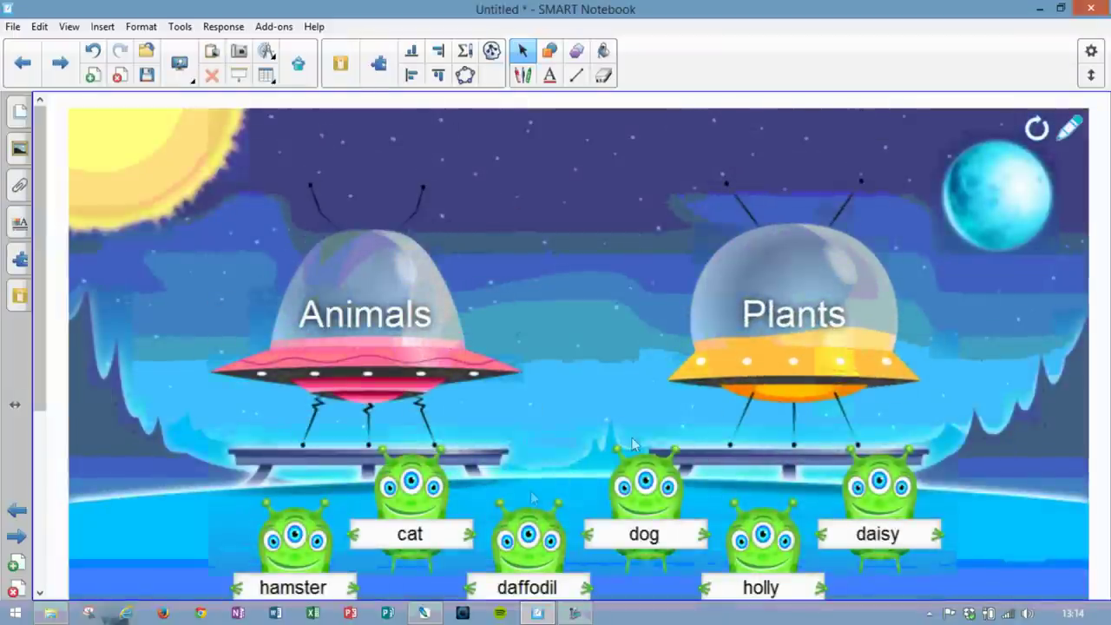
pyautogui.moveTo(669, 495); pyautogui.dragTo(357, 293)
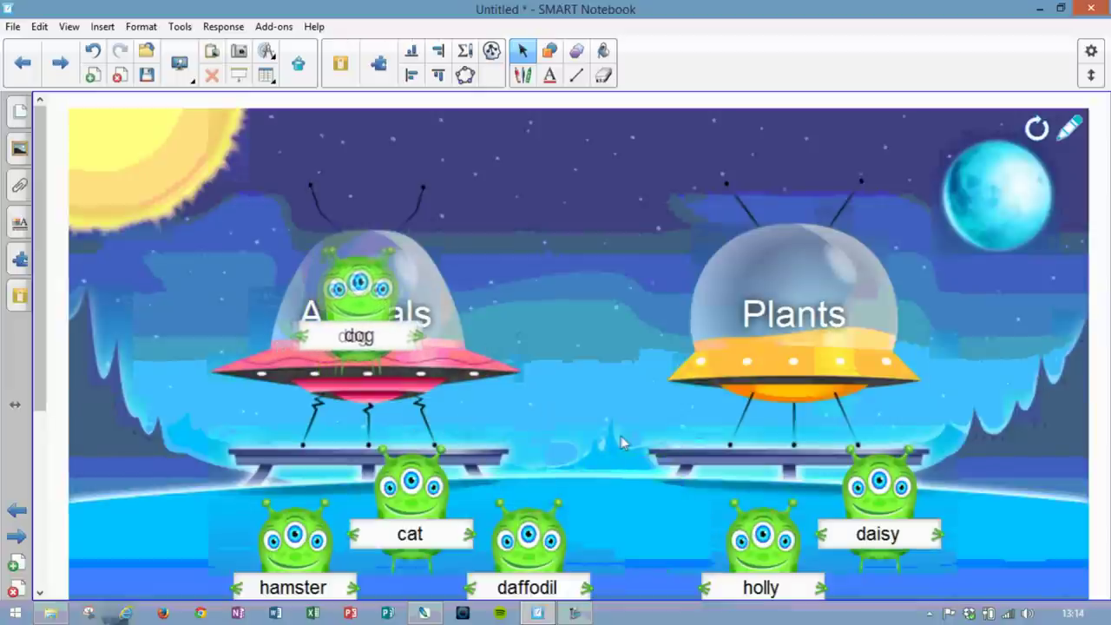
pyautogui.moveTo(399, 536); pyautogui.dragTo(367, 336)
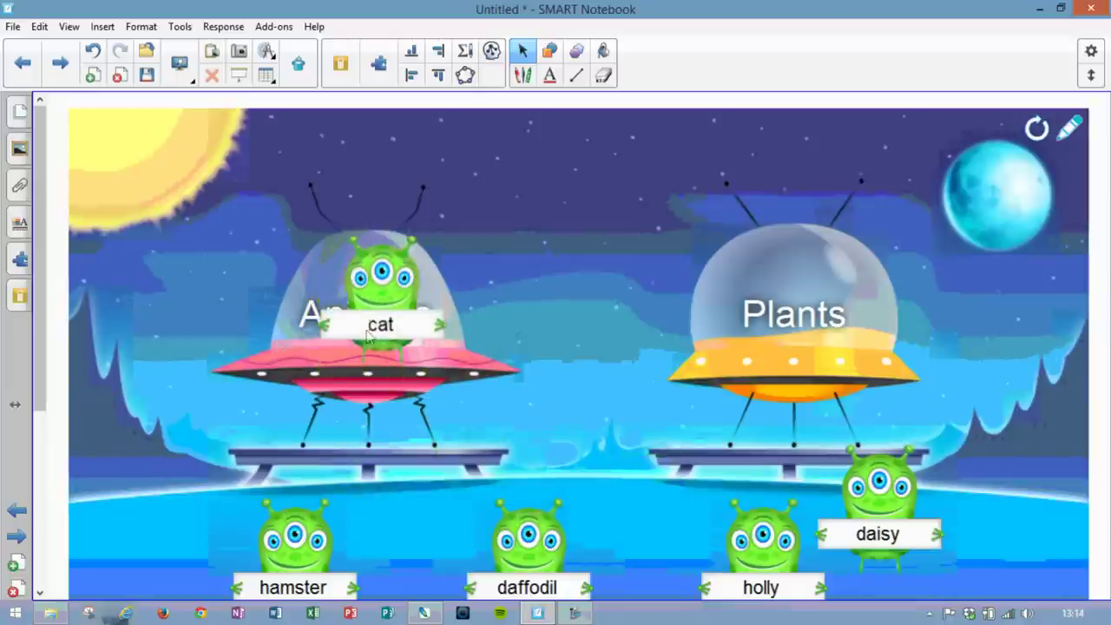
pyautogui.moveTo(296, 543); pyautogui.dragTo(341, 296)
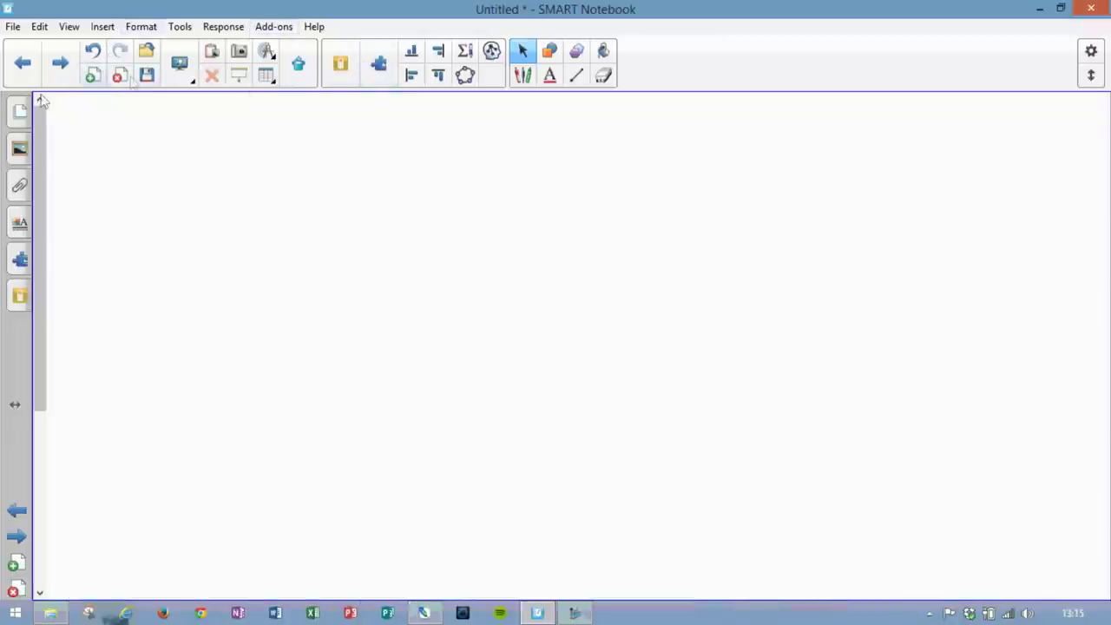
# - Start a new concept map on the blank page and label its first node "Concept 1"
pyautogui.click(378, 66)
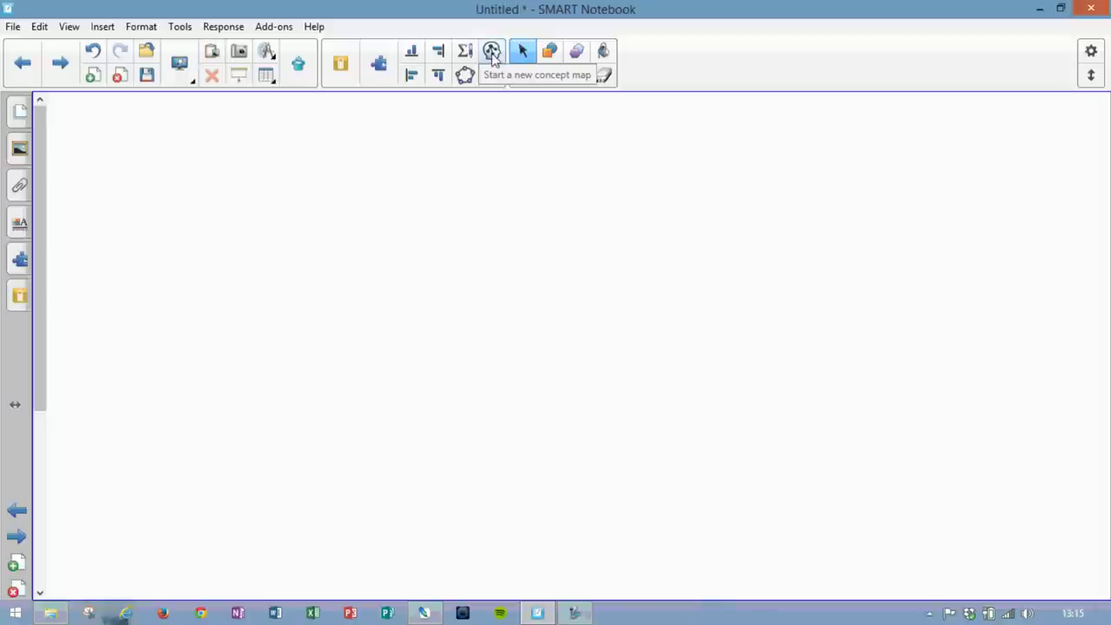
pyautogui.click(491, 54)
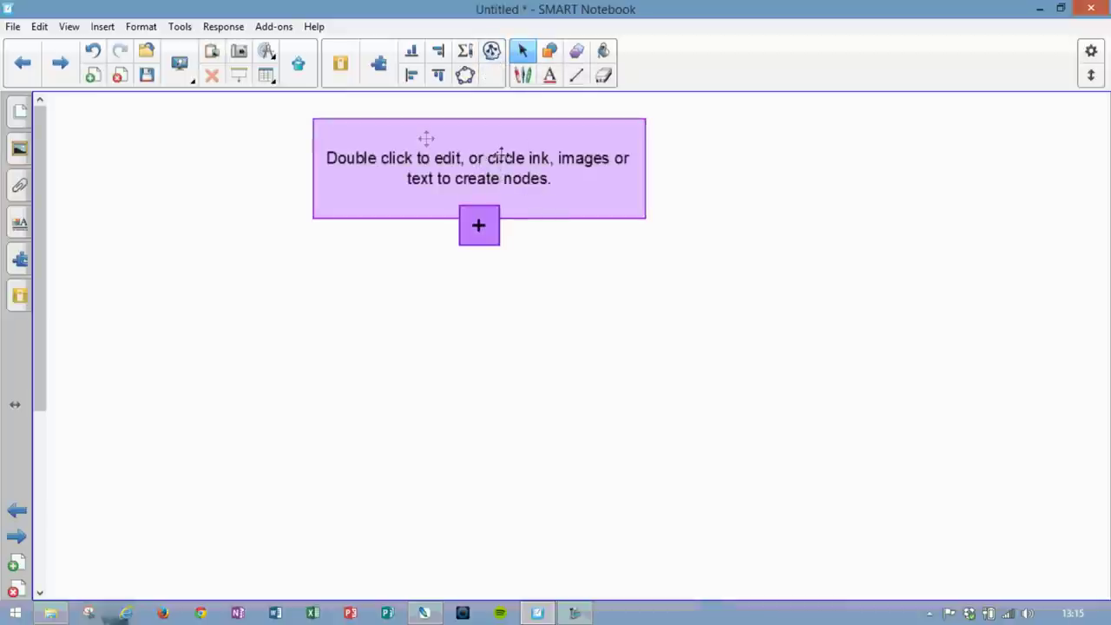
pyautogui.doubleClick(461, 156)
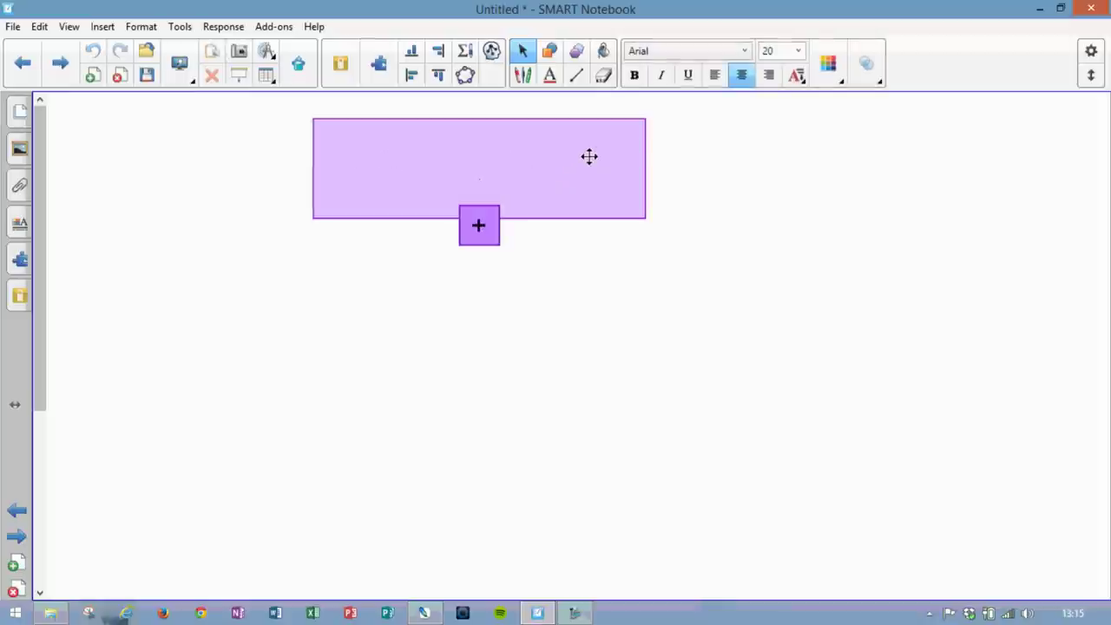
pyautogui.write('Concept 1')
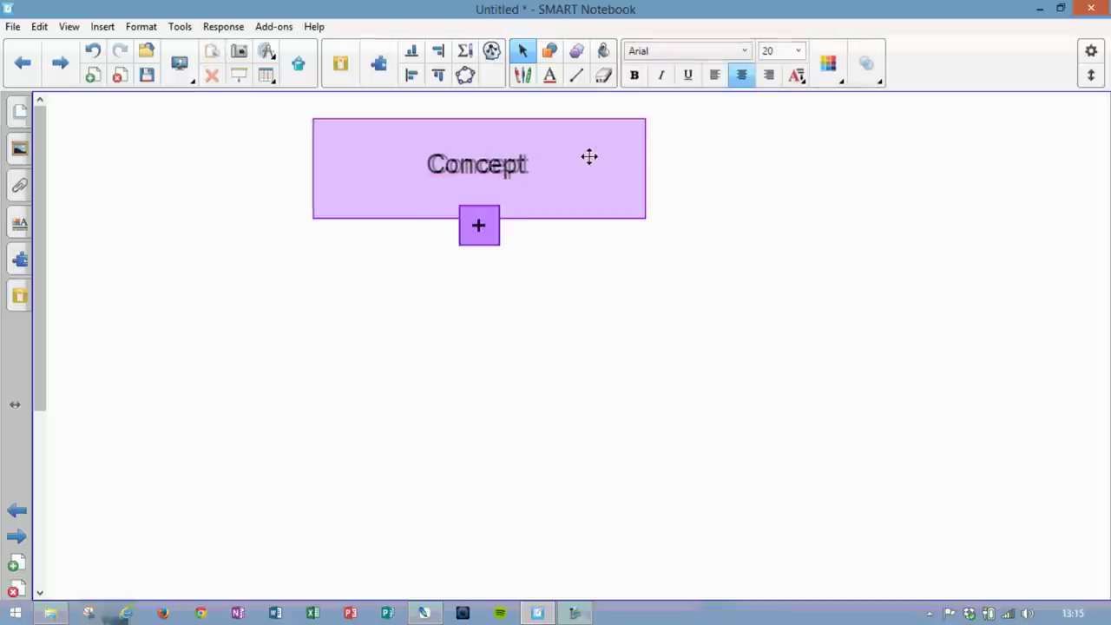
# - Add a child node to Concept 1, place it to the lower left of its parent, and label it "new concept"
pyautogui.click(478, 228)
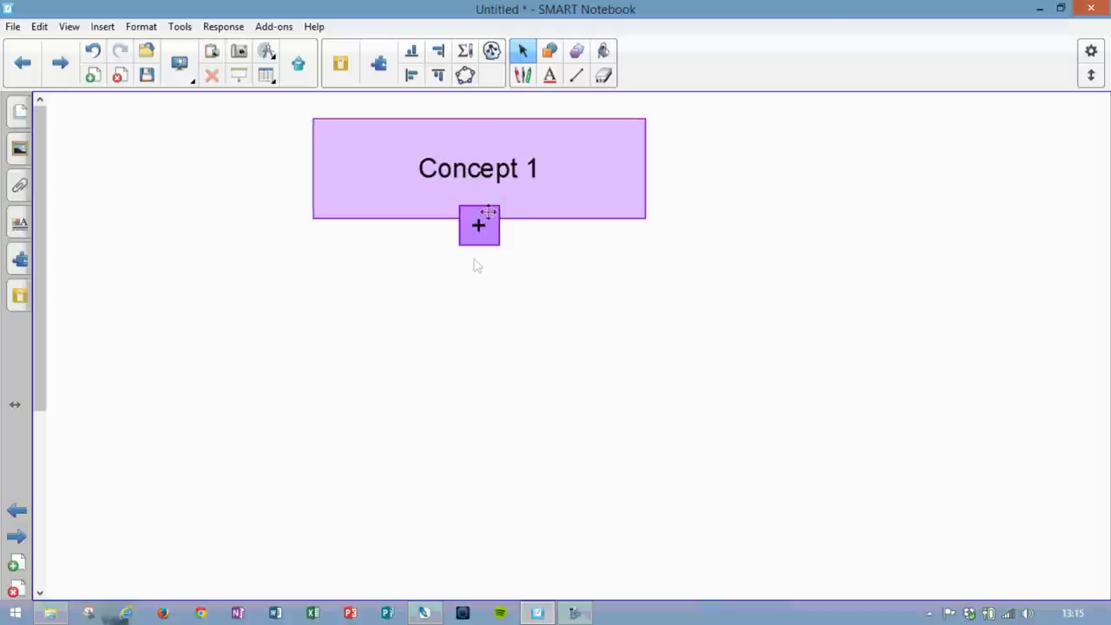
pyautogui.click(480, 224)
pyautogui.moveTo(451, 330); pyautogui.dragTo(156, 320)
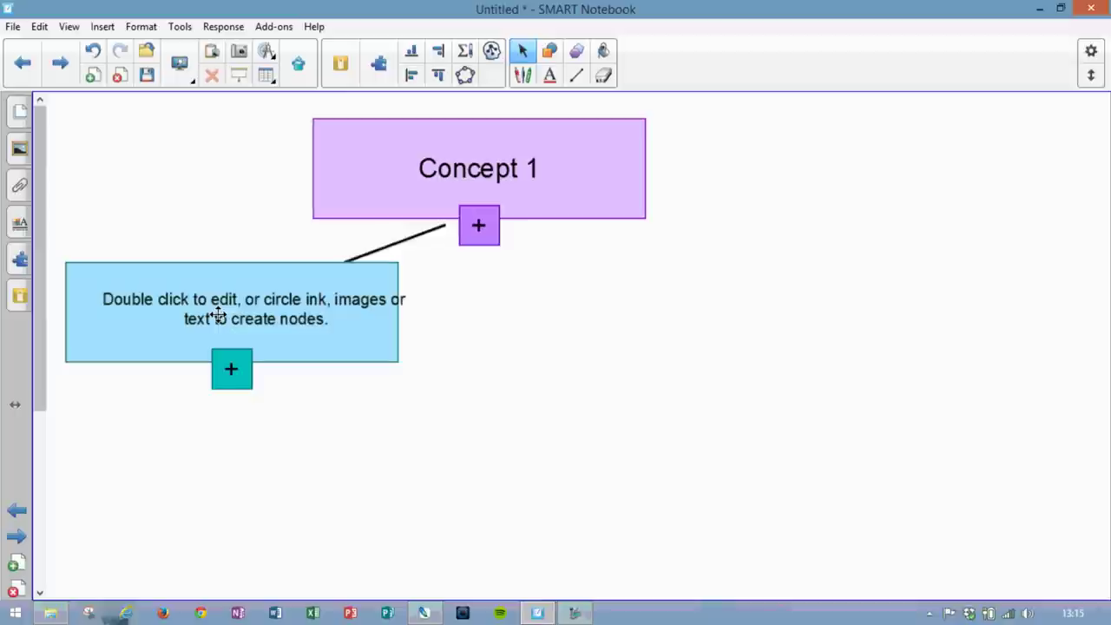
pyautogui.doubleClick(300, 314)
pyautogui.write('n')
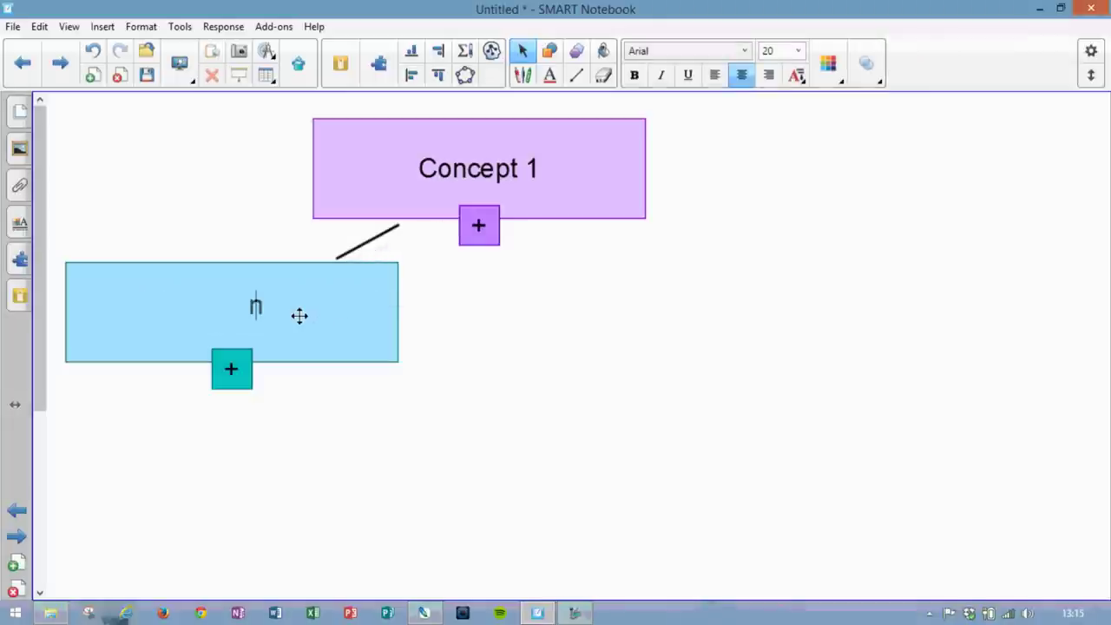
pyautogui.write('ew cocconc')
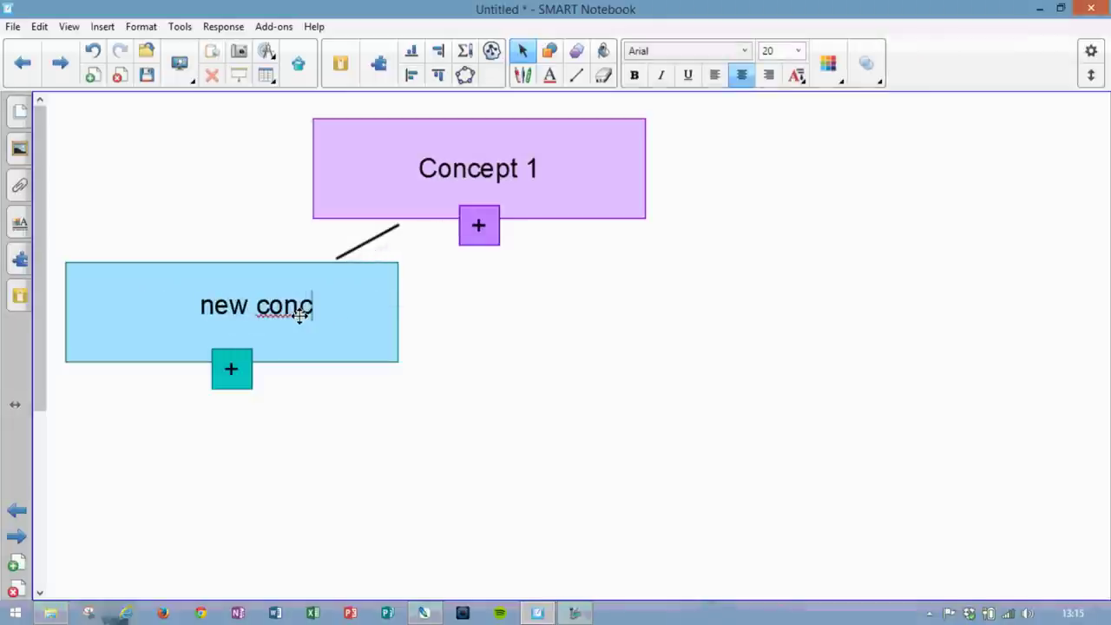
pyautogui.write('ept')
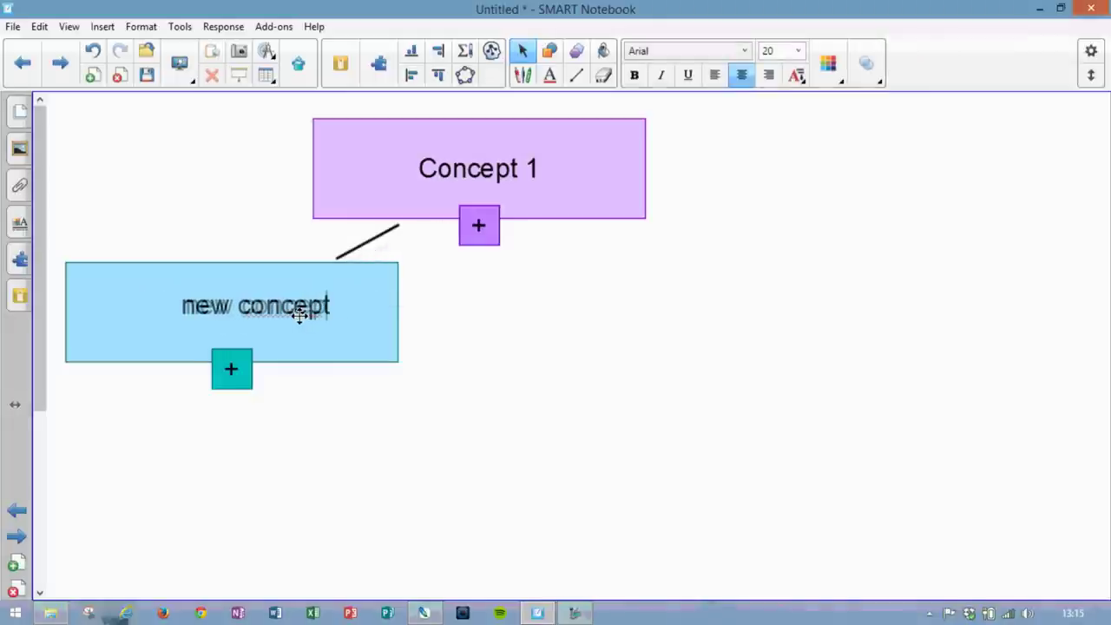
pyautogui.click(510, 338)
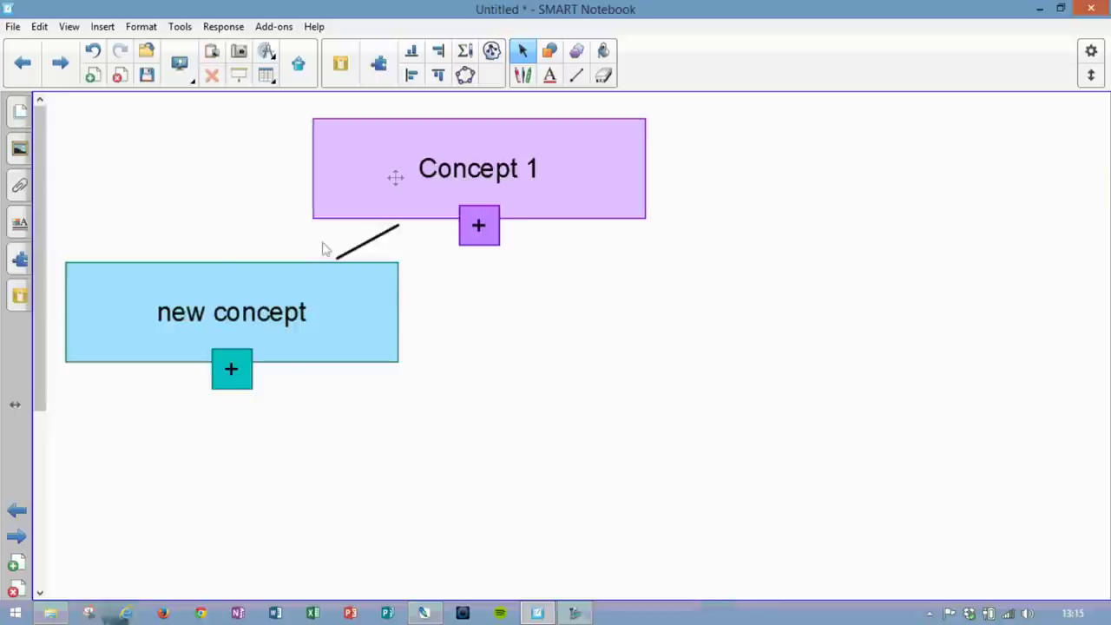
# - Reposition the two linked concept map nodes, with Concept 1 near the page's upper middle and new concept to its lower left
pyautogui.moveTo(274, 278); pyautogui.dragTo(330, 263)
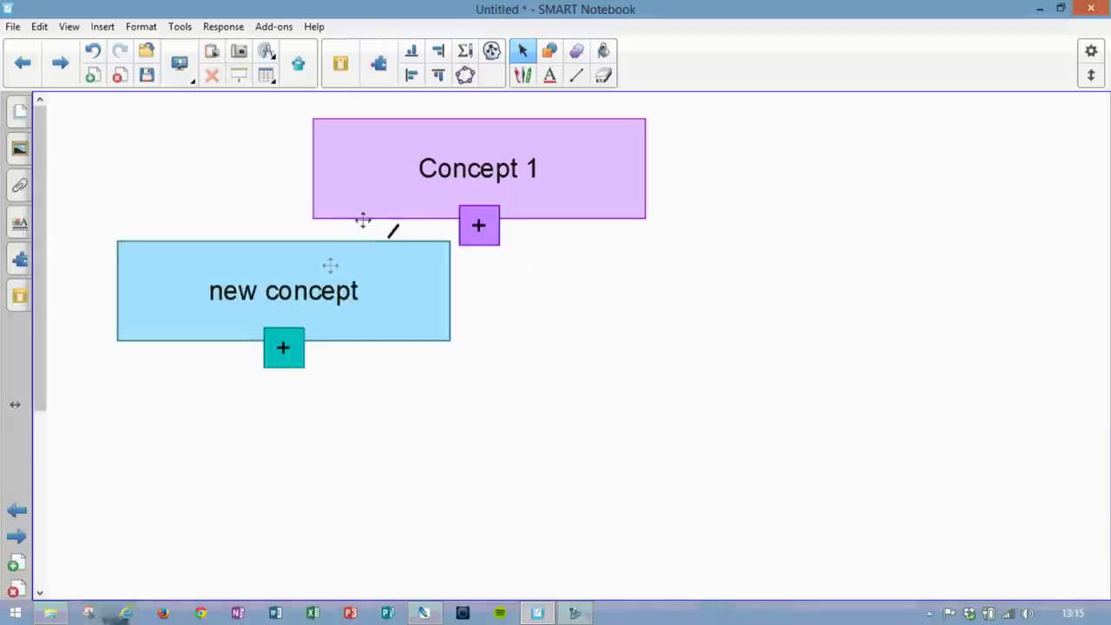
pyautogui.moveTo(496, 165); pyautogui.dragTo(665, 157)
pyautogui.moveTo(368, 300); pyautogui.dragTo(392, 320)
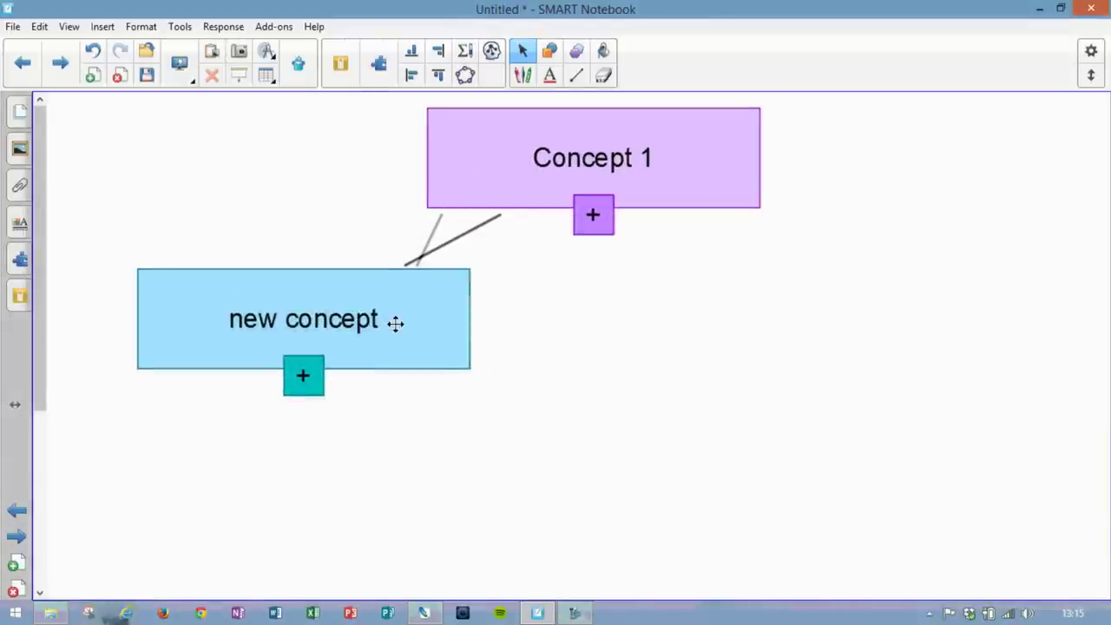
pyautogui.moveTo(561, 164); pyautogui.dragTo(501, 165)
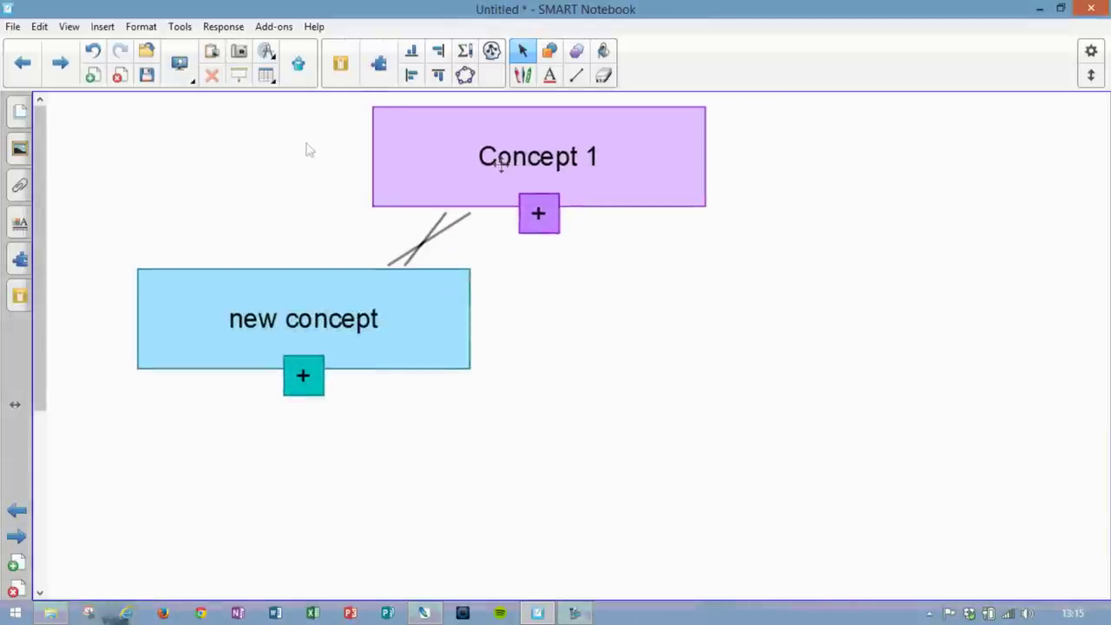
pyautogui.click(19, 113)
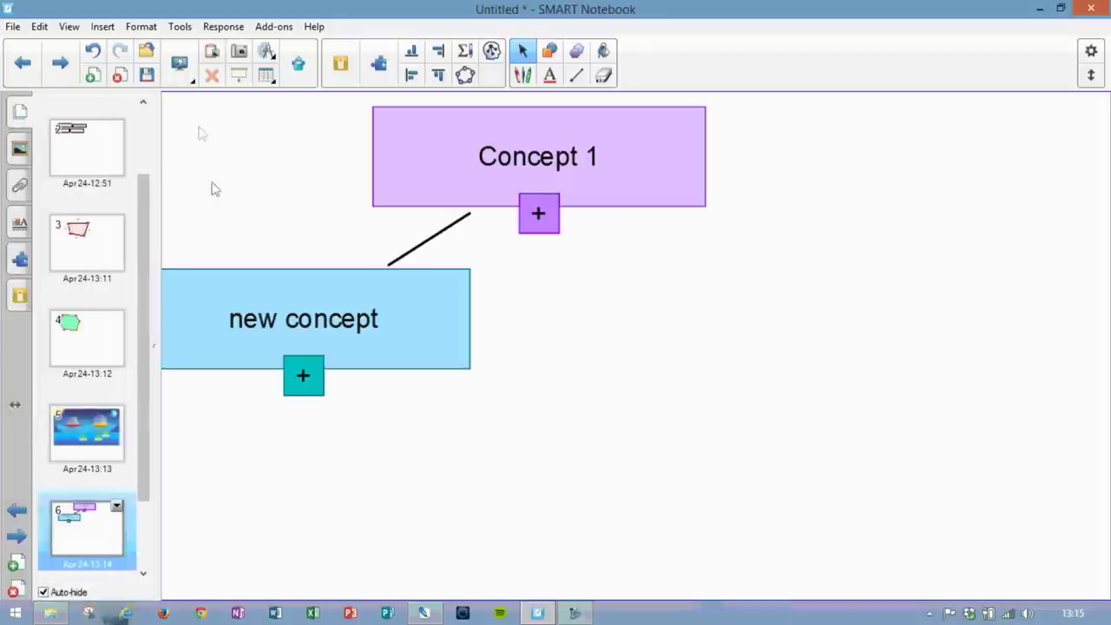
pyautogui.moveTo(296, 303); pyautogui.dragTo(344, 298)
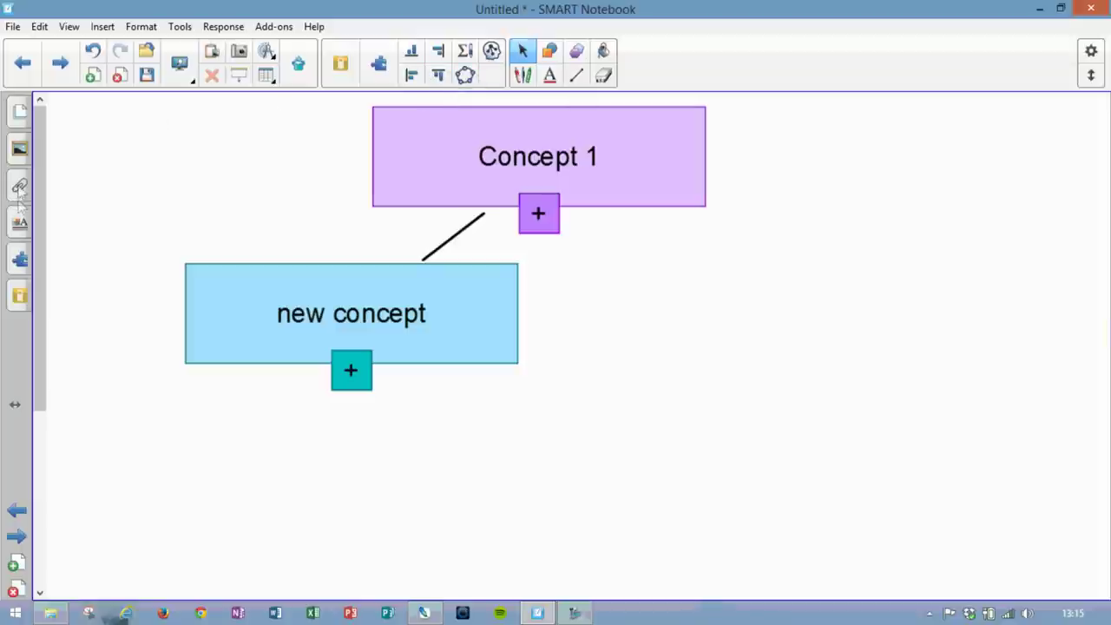
# - Look through the Gallery, the attachments, the fill effects, the available add-ons and the page thumbnails
pyautogui.click(20, 149)
pyautogui.moveTo(258, 217); pyautogui.dragTo(260, 152)
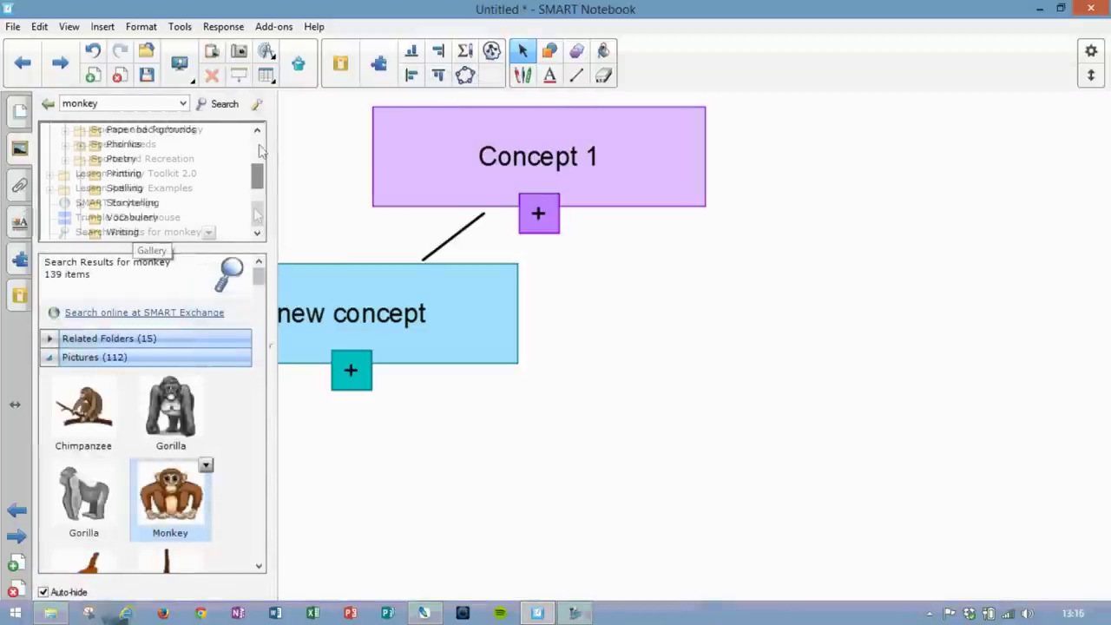
pyautogui.click(21, 188)
pyautogui.click(20, 223)
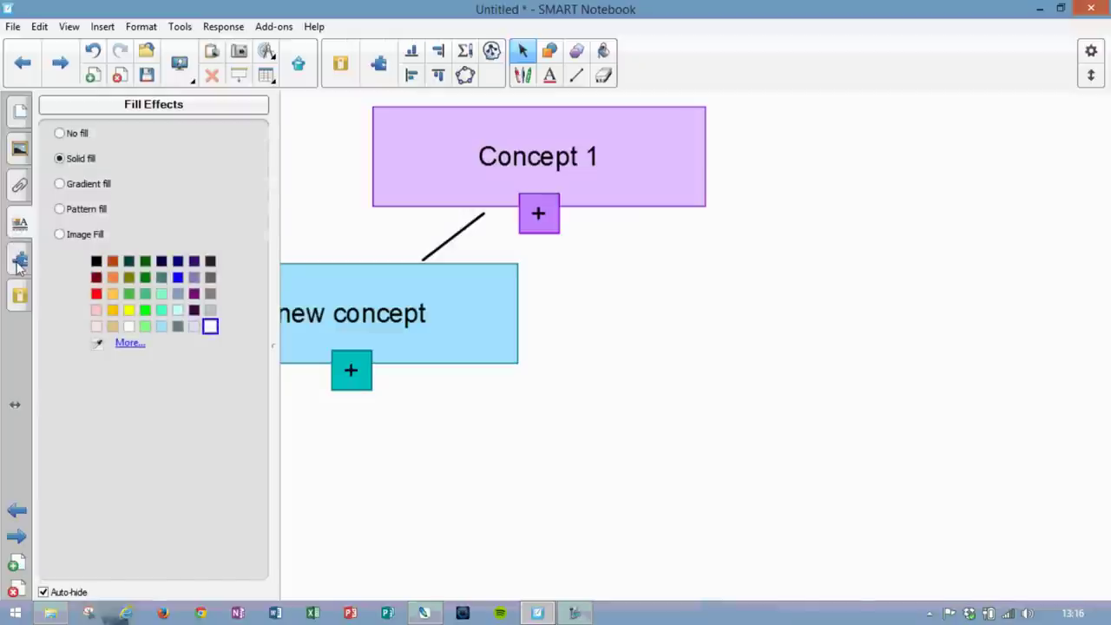
pyautogui.click(18, 261)
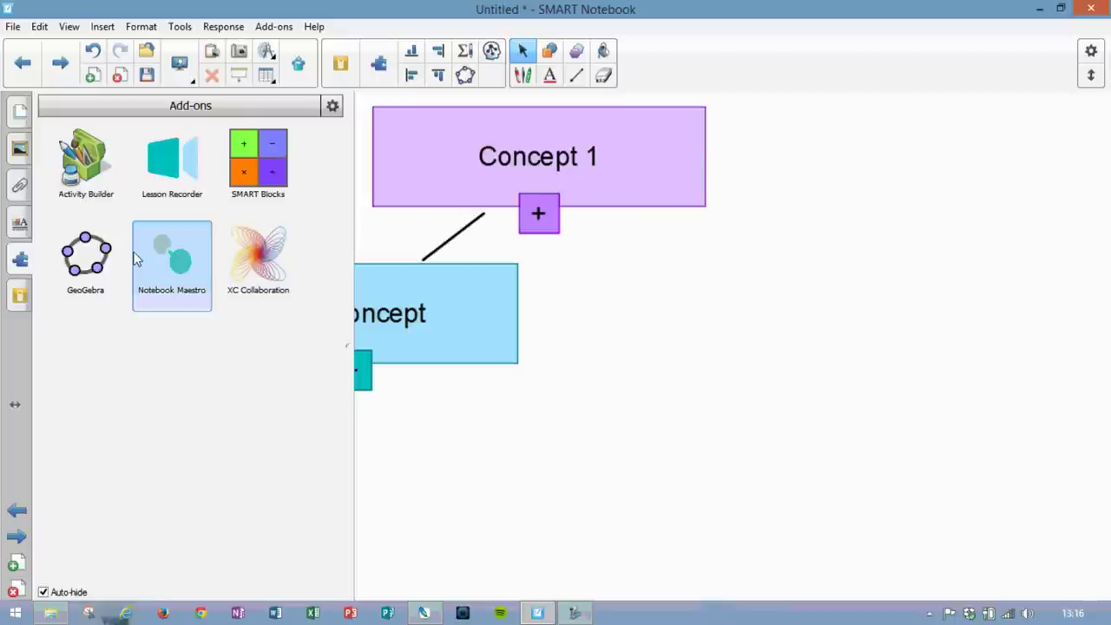
pyautogui.click(19, 111)
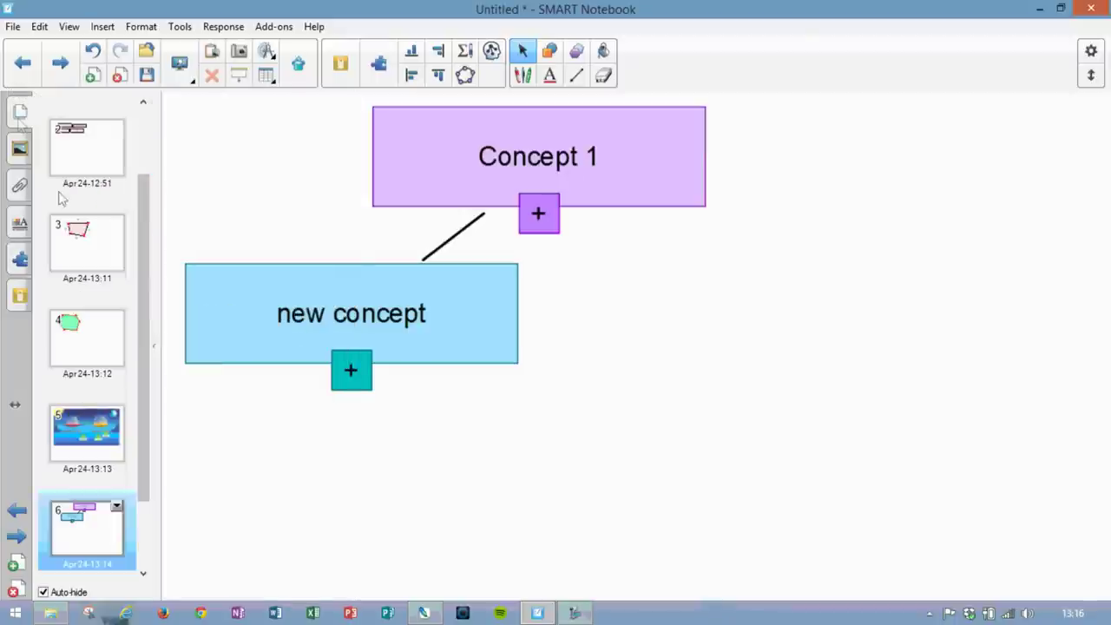
# - Move the Concept 1 node further right and down, and go to the closing page with the presenter's contact details
pyautogui.moveTo(504, 164); pyautogui.dragTo(581, 177)
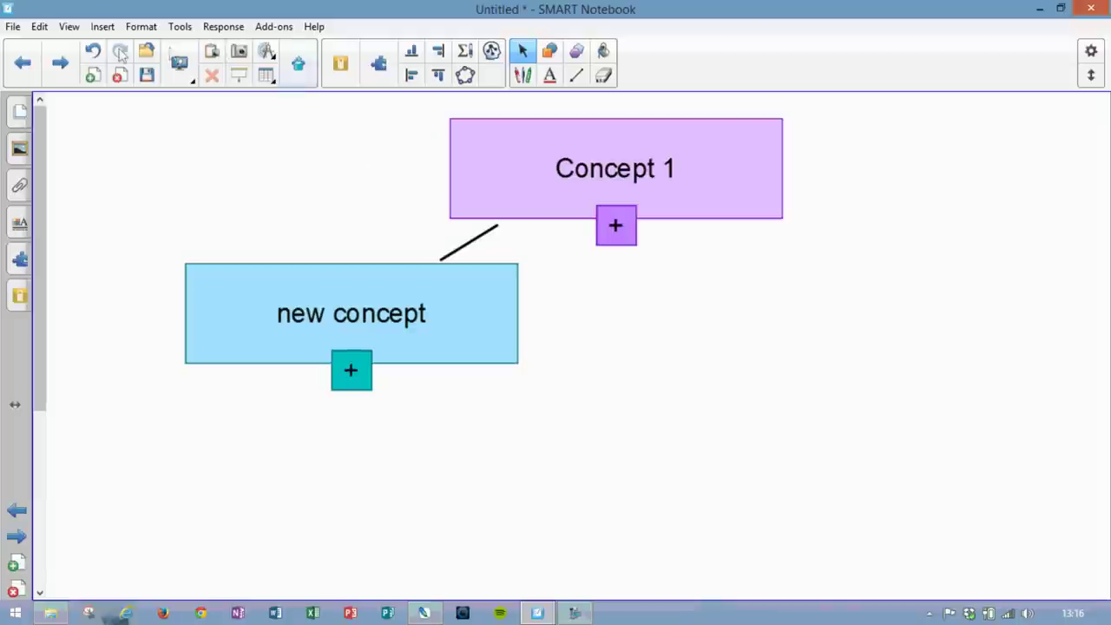
pyautogui.click(59, 62)
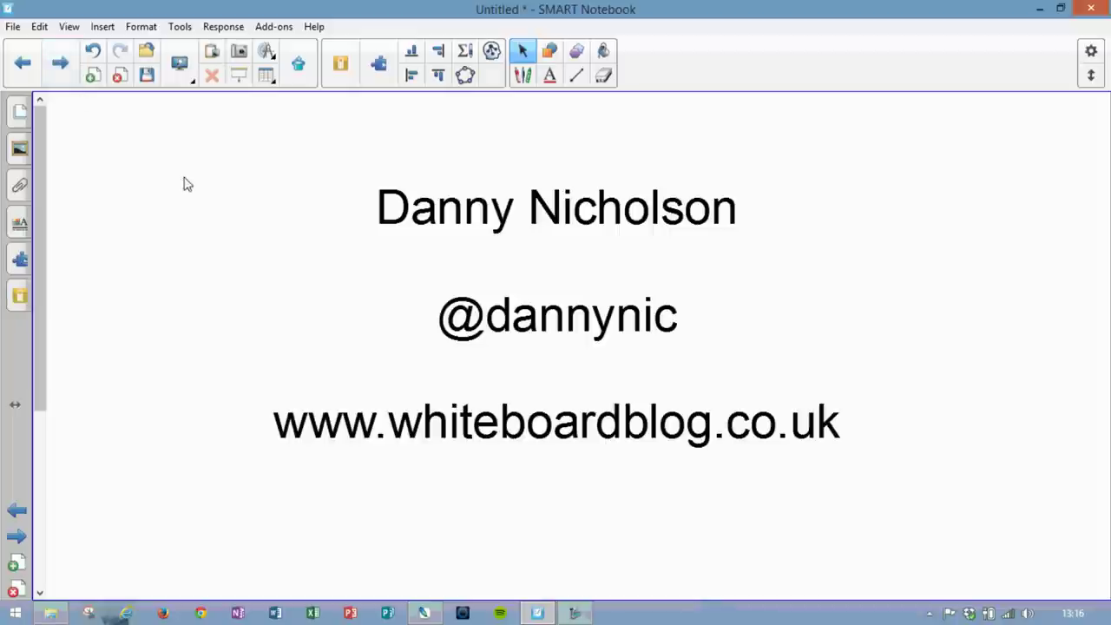